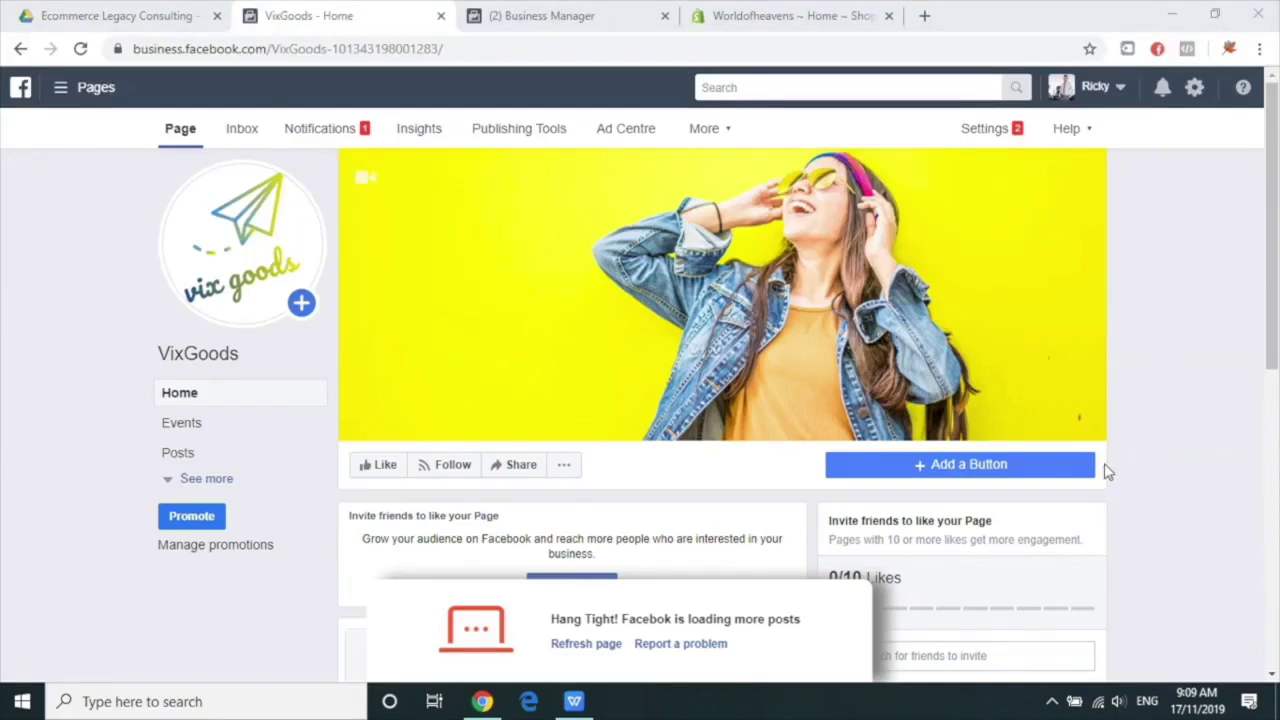
# Step: Go to the Business Manager tab and open Ads Manager from its tools menu
pyautogui.scroll(-3, 1129, 498)
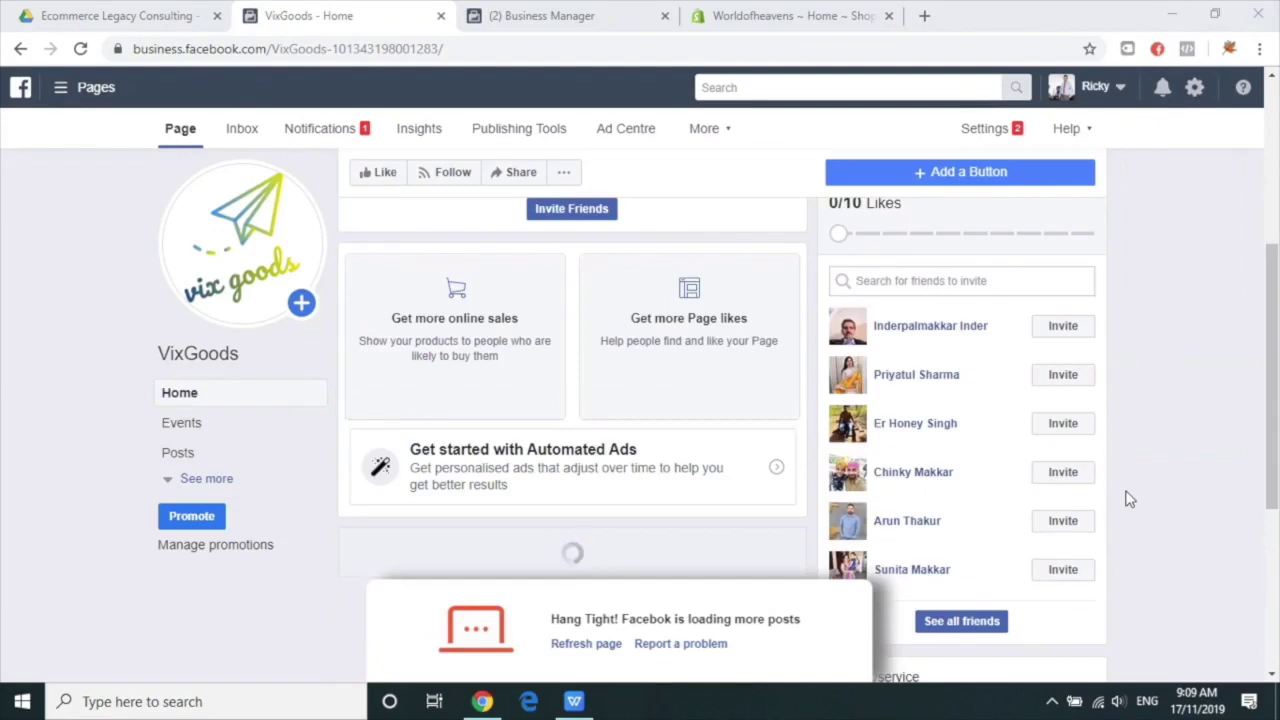
pyautogui.scroll(2, 1129, 498)
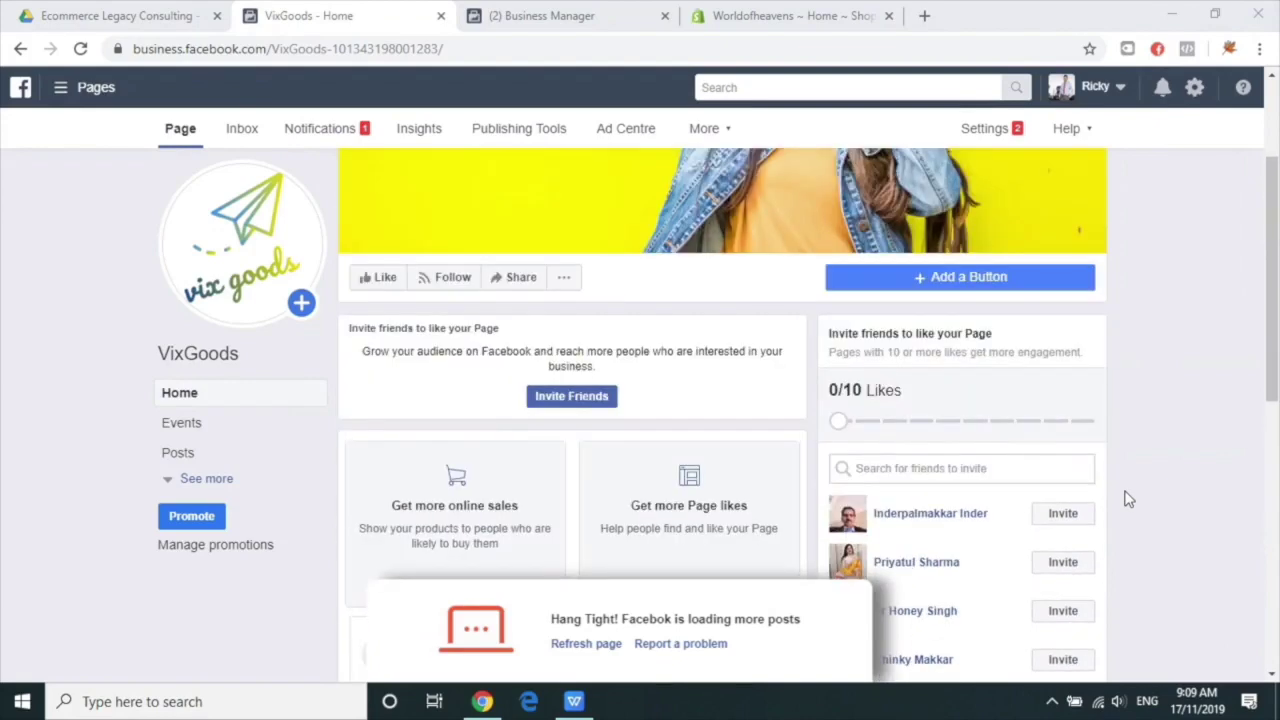
pyautogui.scroll(2, 1129, 498)
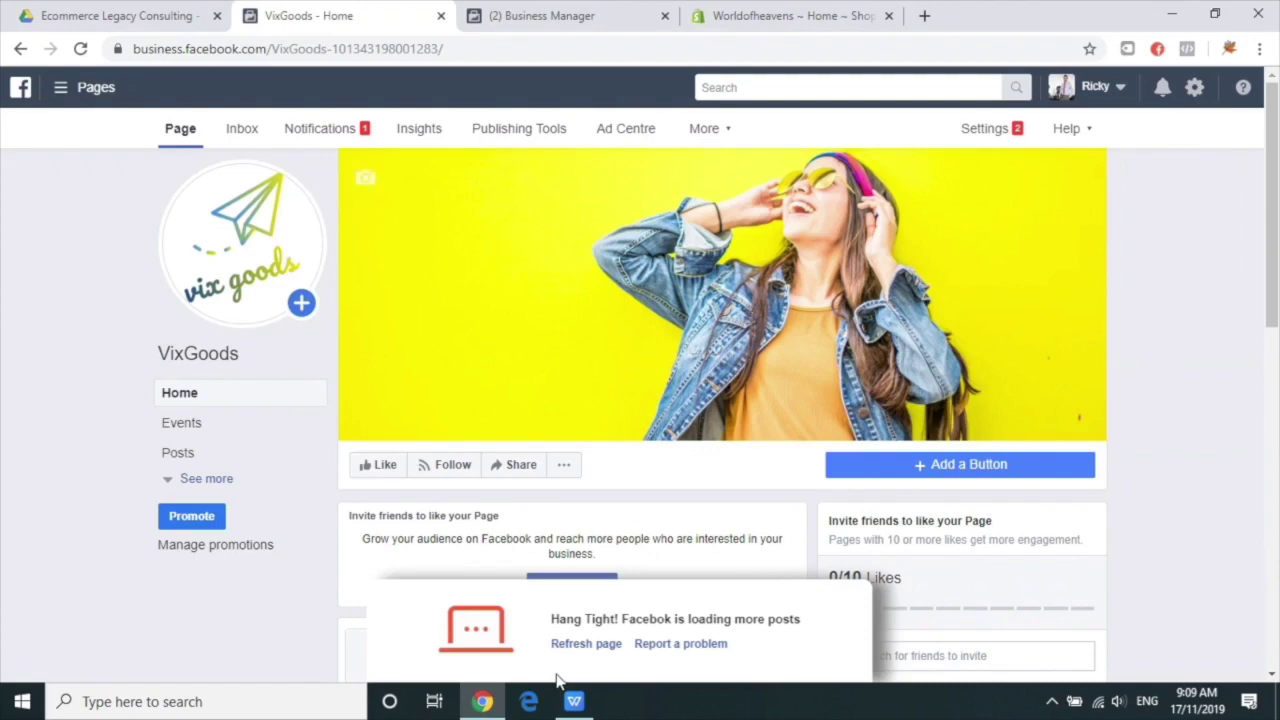
pyautogui.click(540, 18)
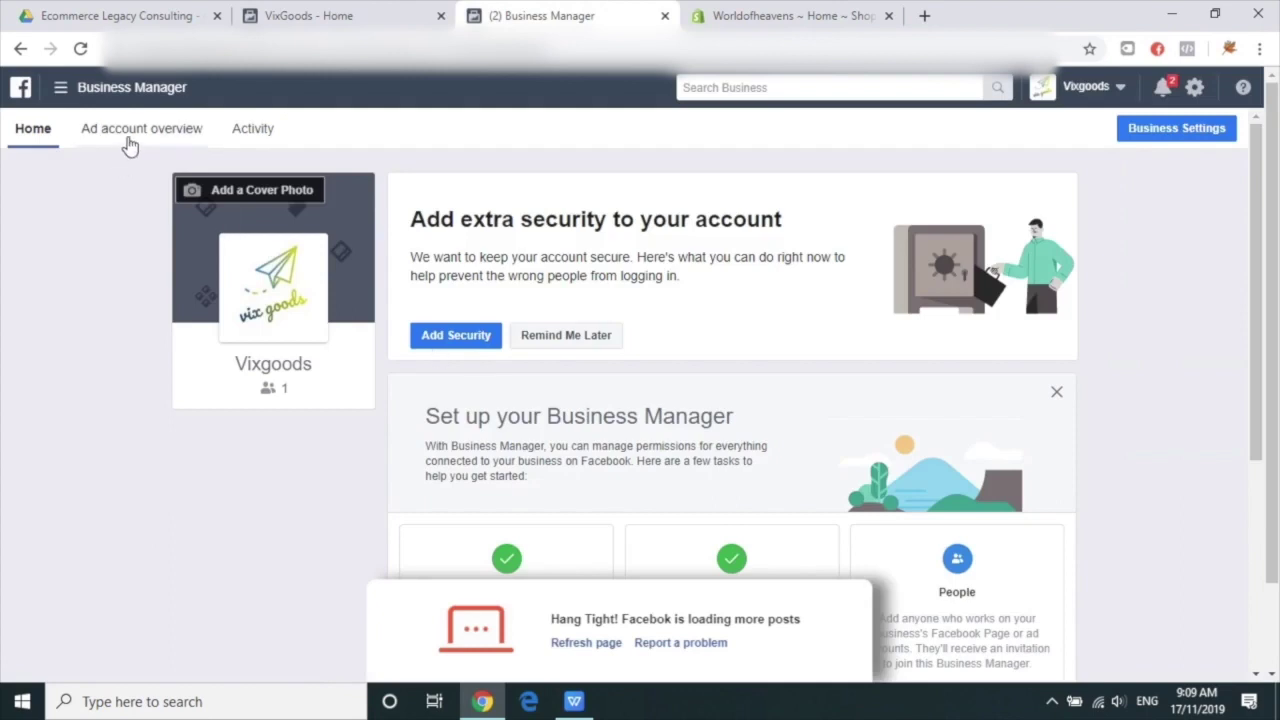
pyautogui.click(62, 87)
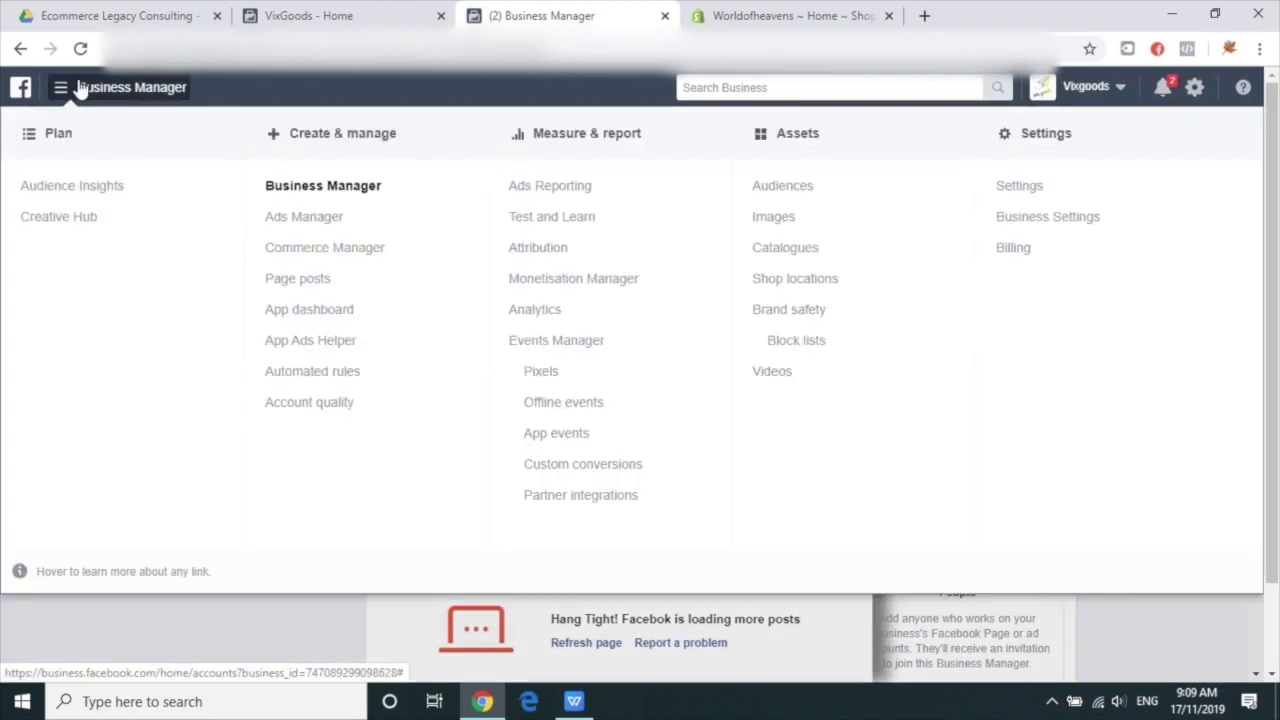
pyautogui.click(281, 219)
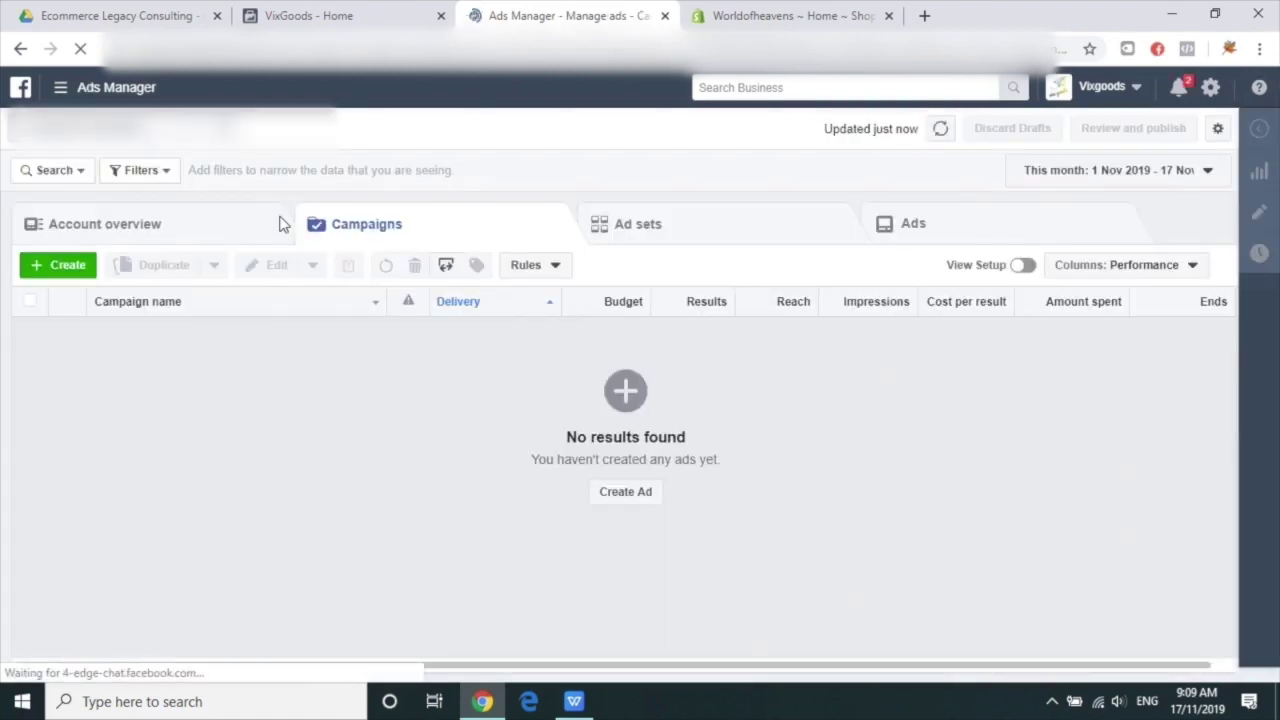
# Step: Start a new campaign using the Quick Creation setup
pyautogui.click(64, 268)
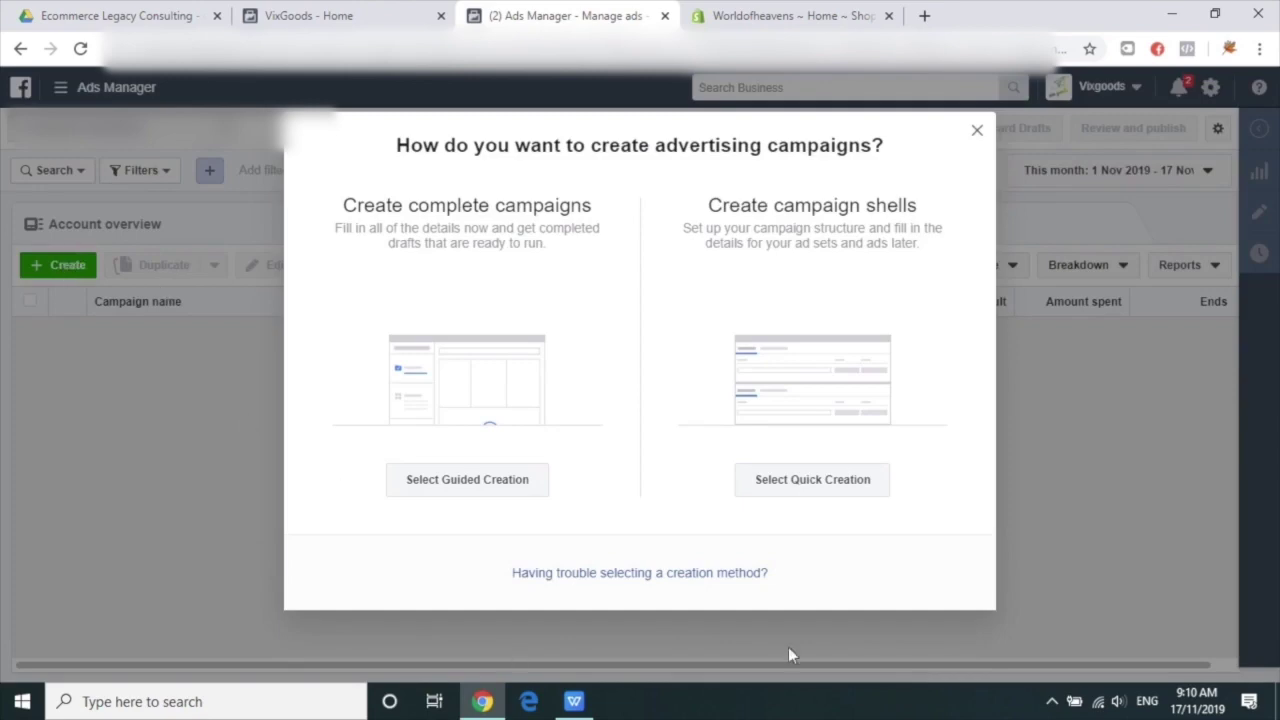
pyautogui.click(810, 484)
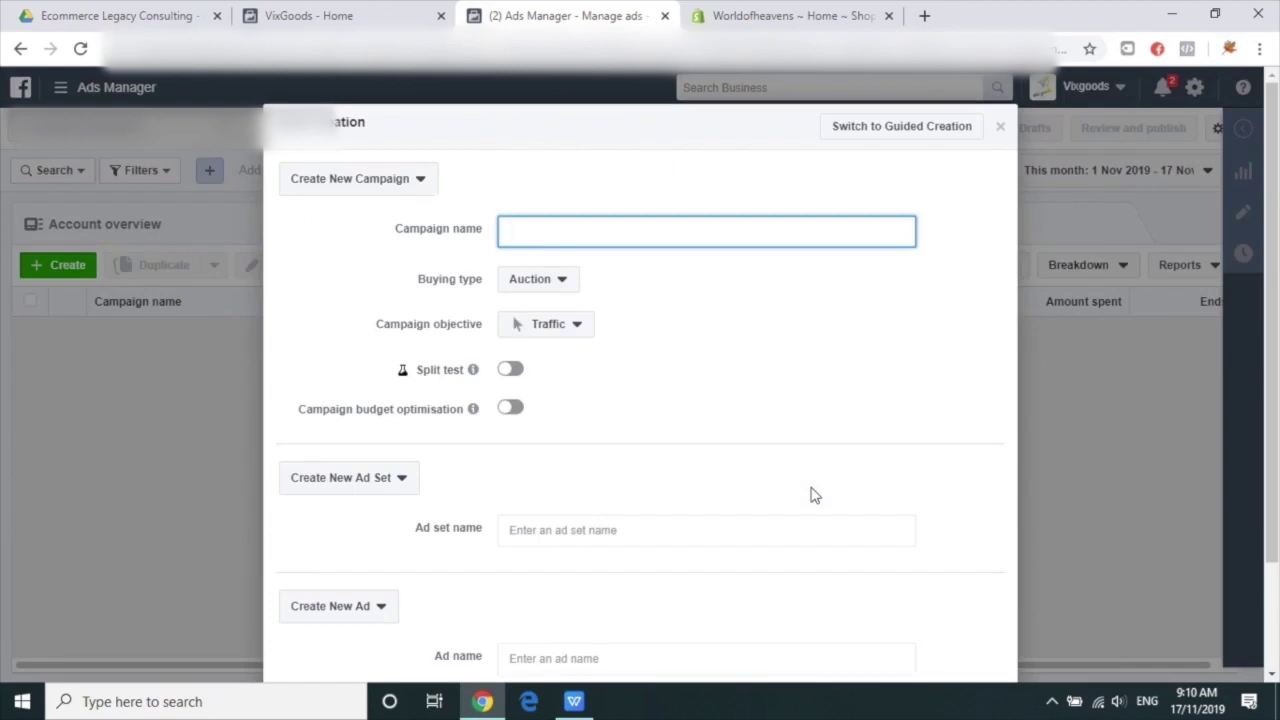
# Step: Name the campaign '001. Page Like Campaign', correcting the misspelled word
pyautogui.write('001')
pyautogui.write('.S')
pyautogui.write(' Page')
pyautogui.write(' Like Cam')
pyautogui.write('paign')
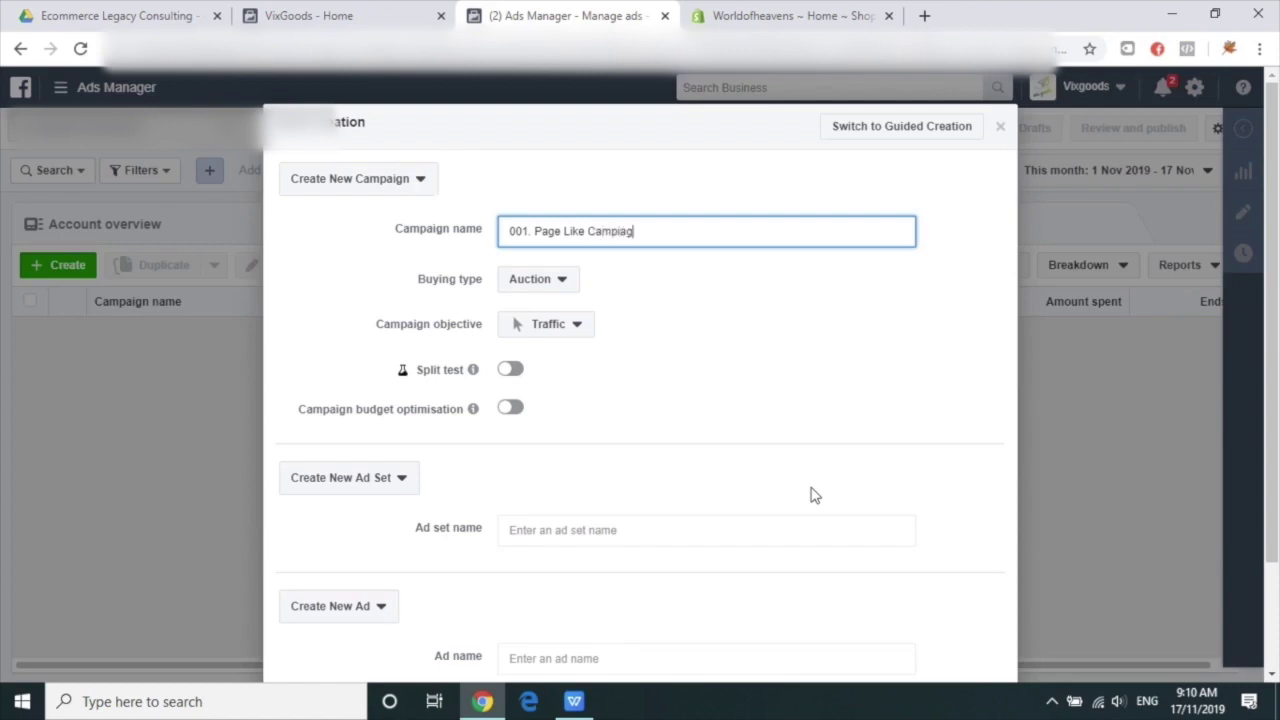
pyautogui.rightClick(604, 232)
pyautogui.click(652, 240)
# Step: Set the campaign objective to Page Likes
pyautogui.click(582, 343)
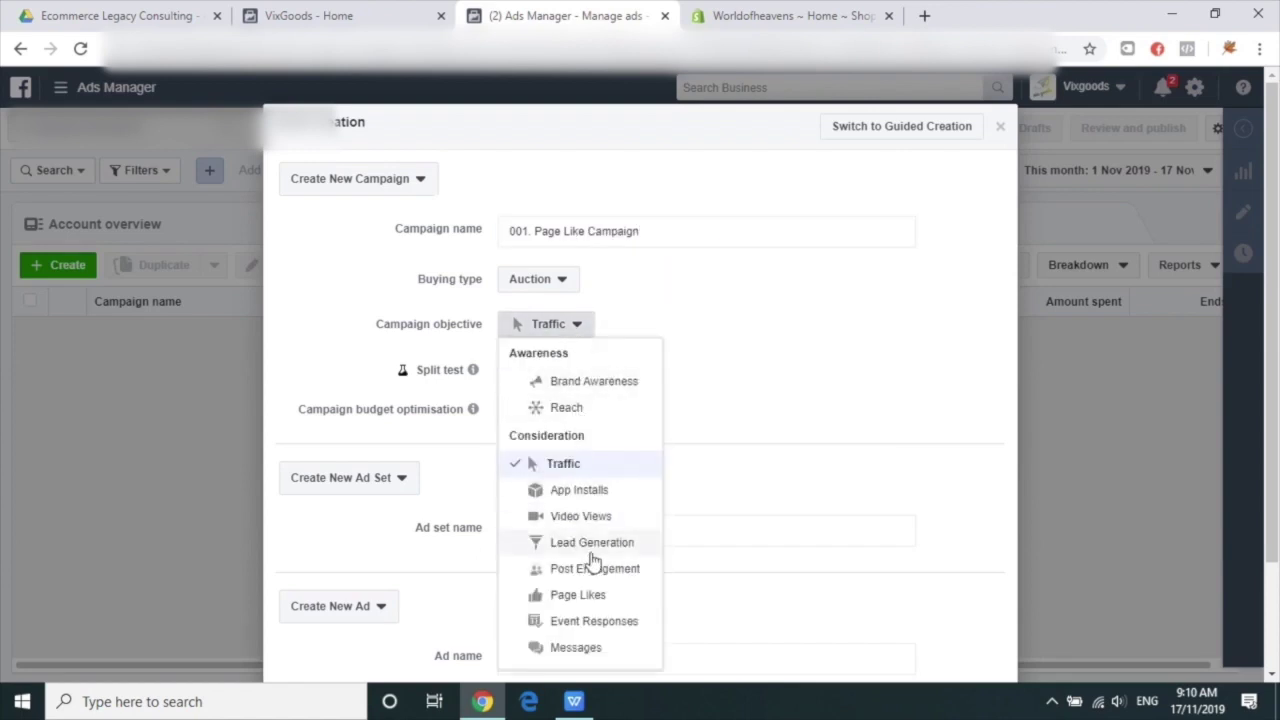
pyautogui.click(580, 596)
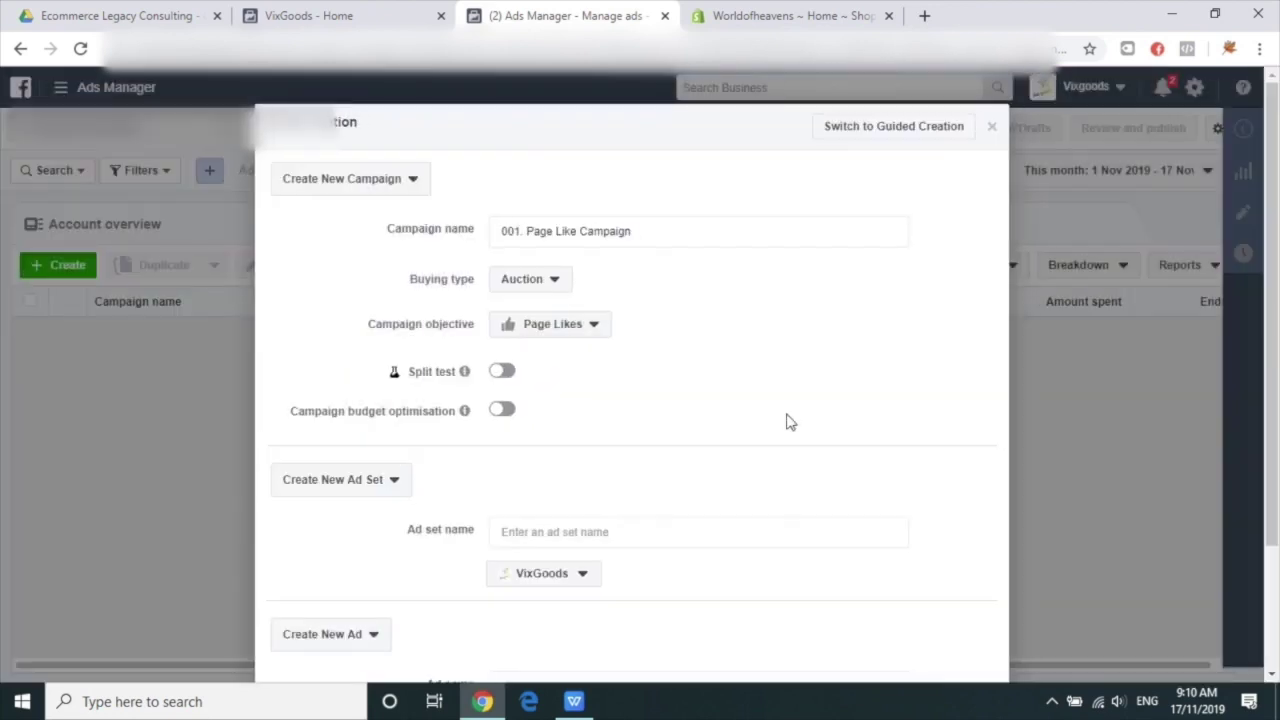
pyautogui.scroll(-2, 786, 422)
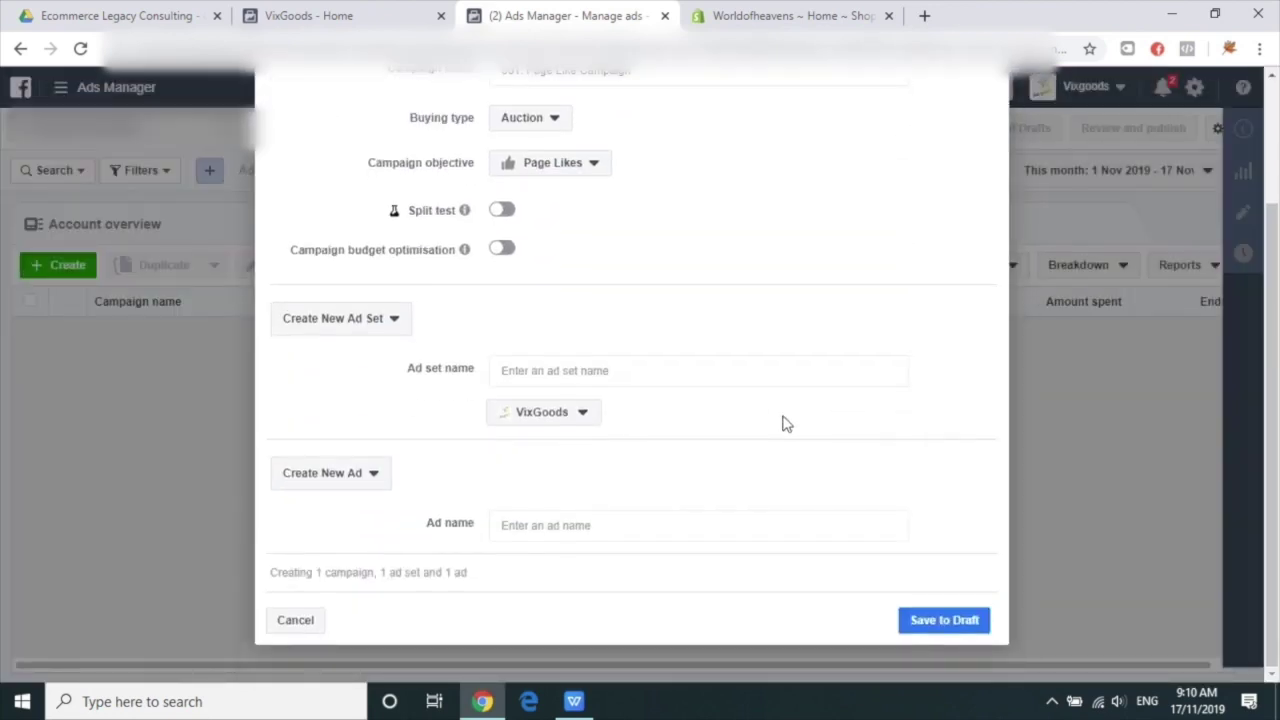
# Step: Enter the ad set name '001. India No Targeting' and the ad name '001'
pyautogui.click(561, 374)
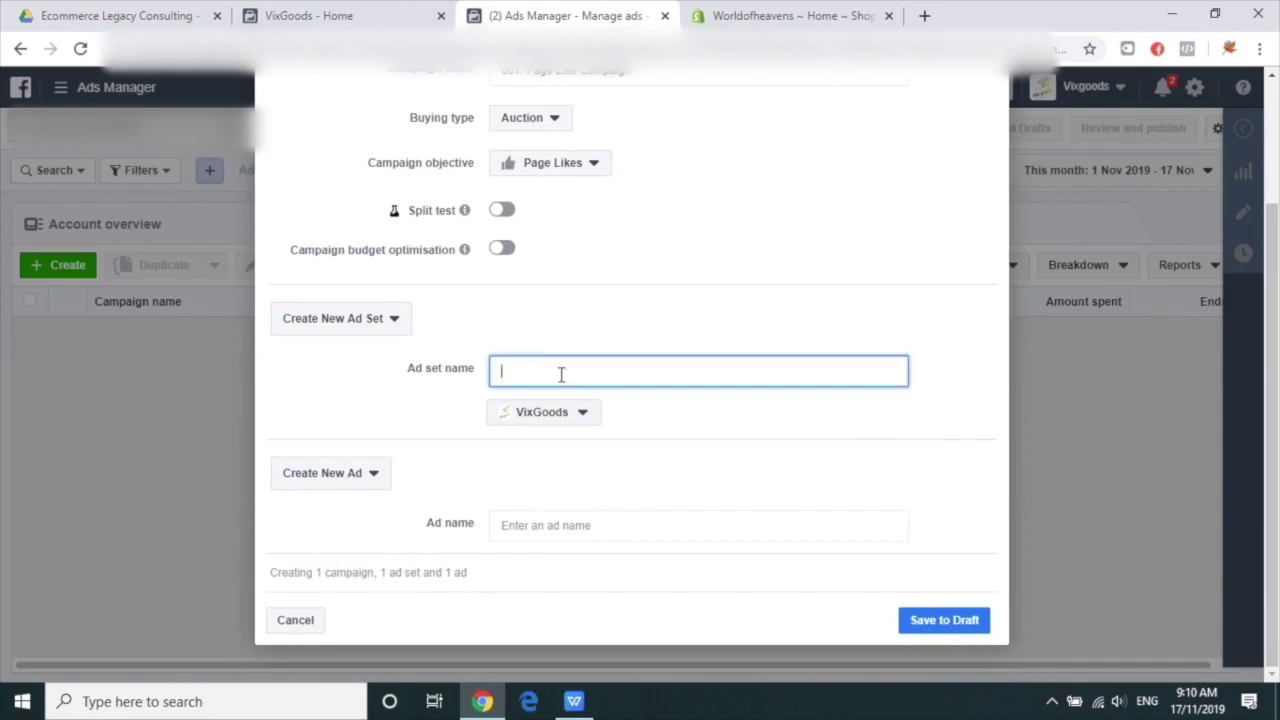
pyautogui.write('001')
pyautogui.write('. ind')
pyautogui.write('a')
pyautogui.write(' NP')
pyautogui.write(' Targating')
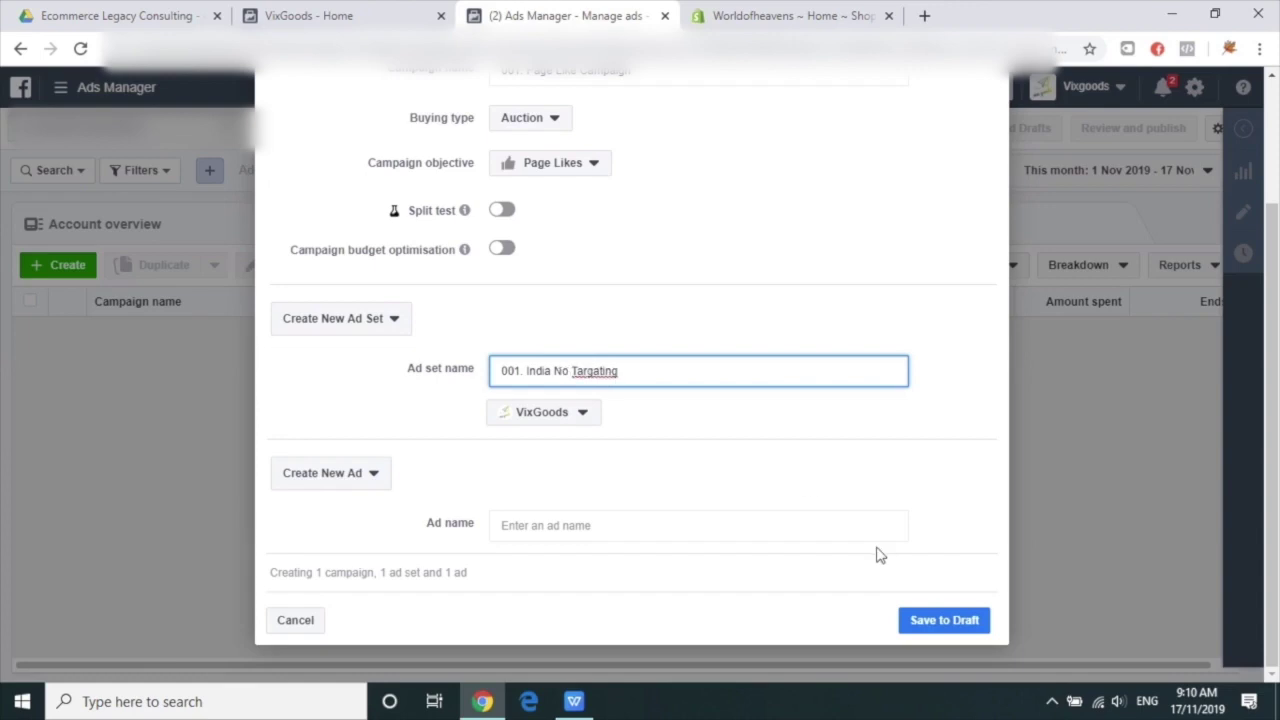
pyautogui.click(556, 523)
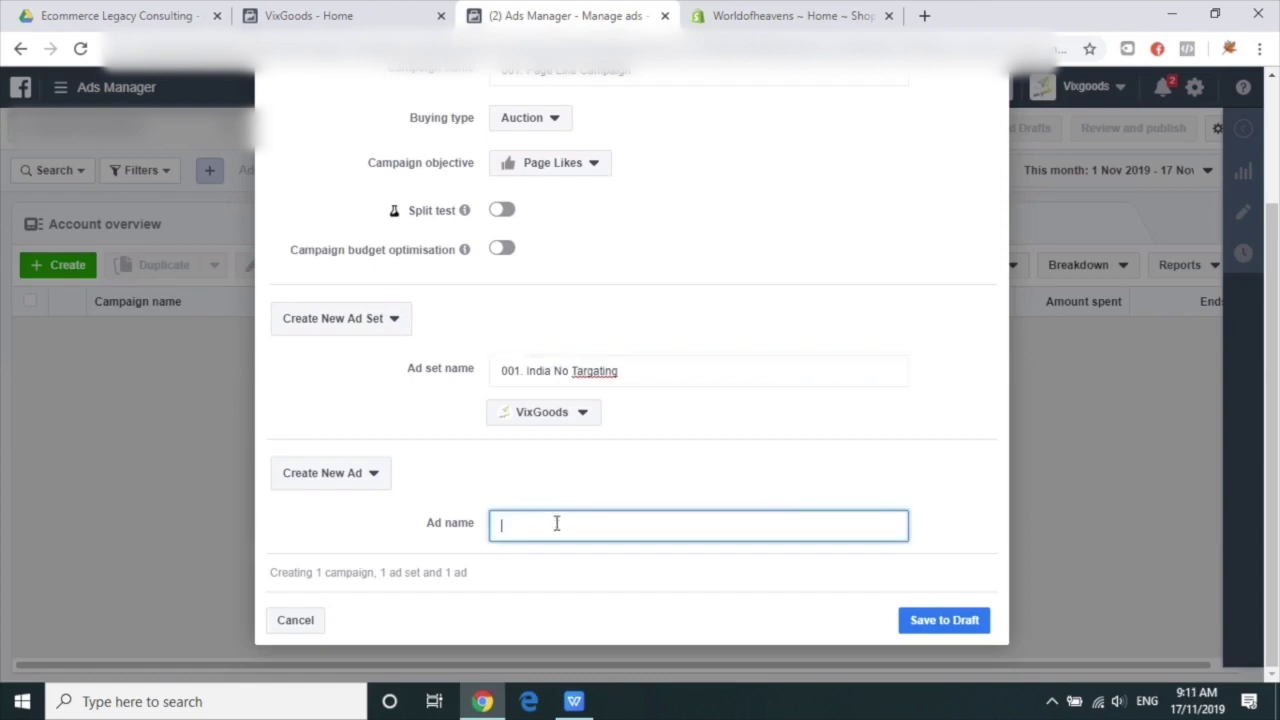
pyautogui.write('001')
# Step: Fix the 'Targating' typo to 'Targeting' in the ad set name and save as draft
pyautogui.rightClick(586, 372)
pyautogui.click(622, 408)
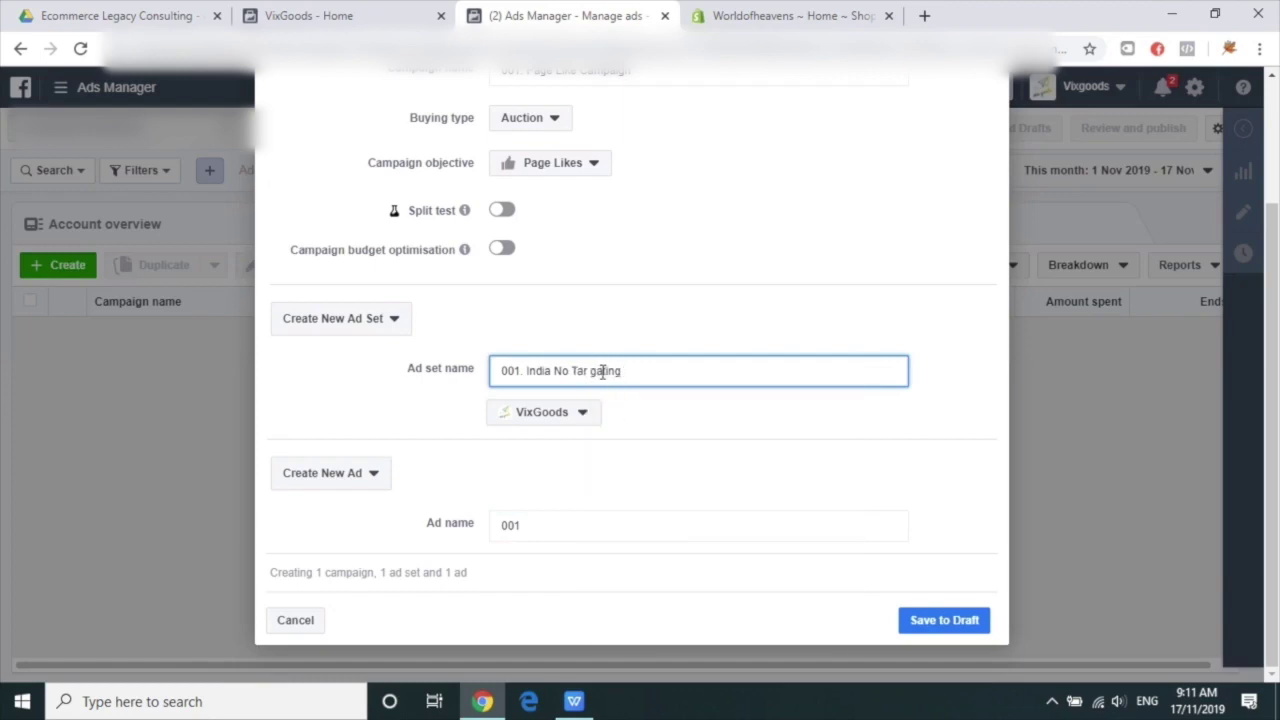
pyautogui.click(588, 384)
pyautogui.press('Delete')
pyautogui.press('Delete')
pyautogui.write('et')
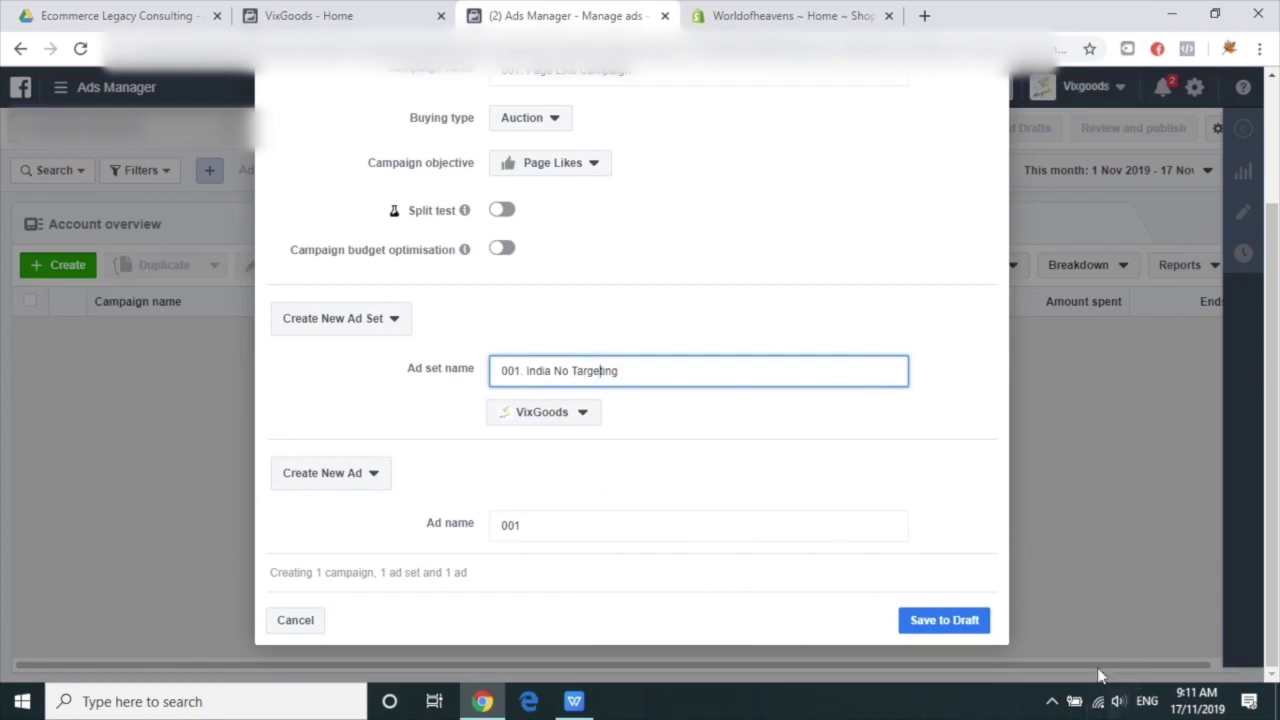
pyautogui.click(950, 622)
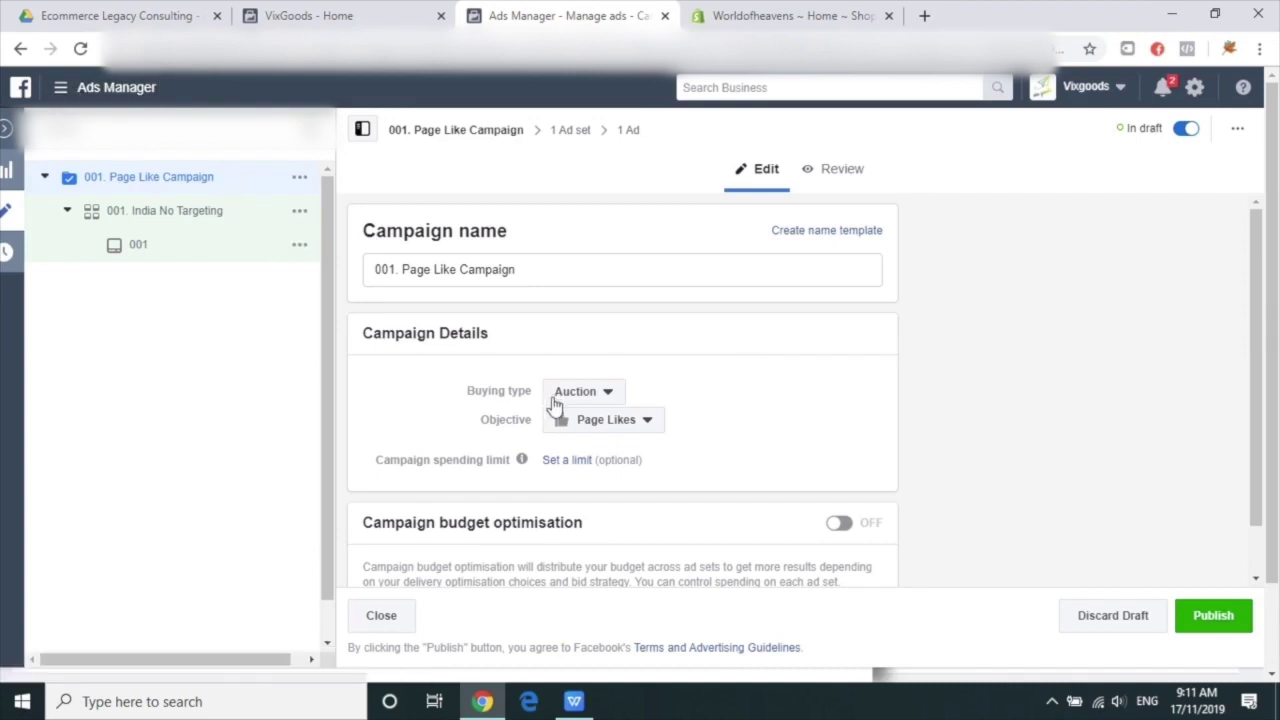
# Step: Open the '001. India No Targeting' ad set settings, showing its $25.00 daily budget
pyautogui.click(572, 131)
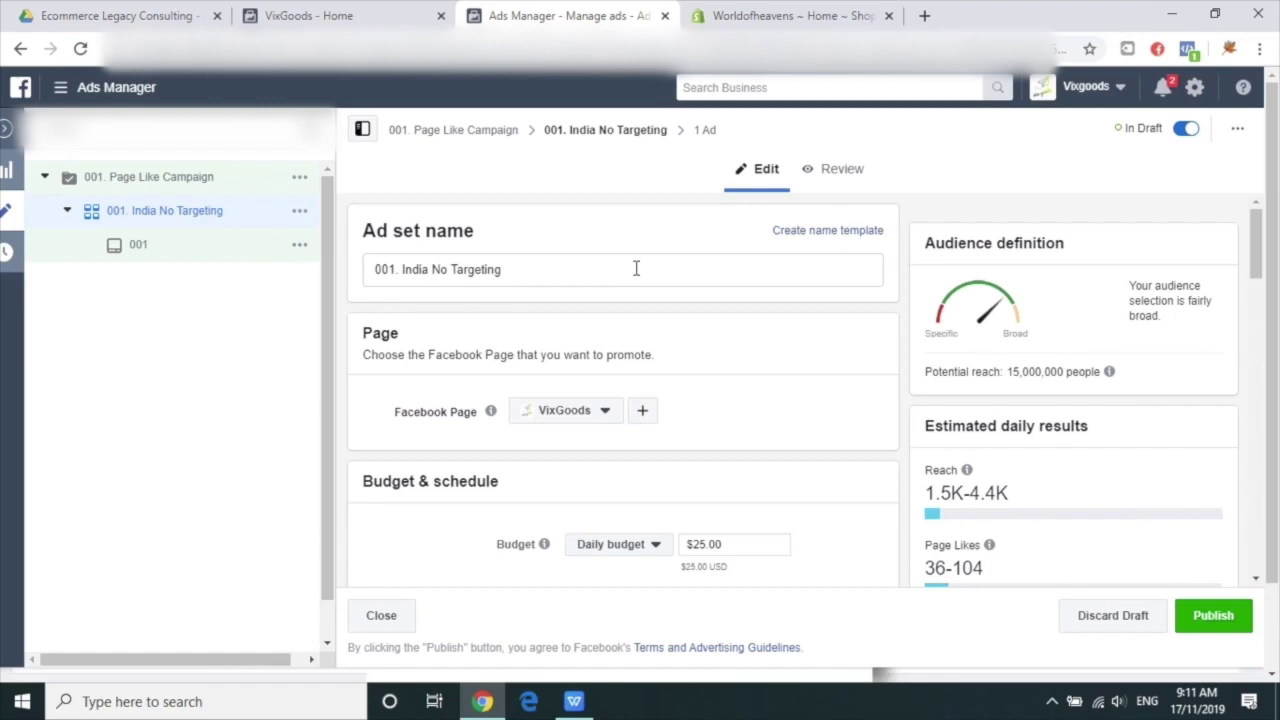
pyautogui.scroll(-2, 636, 268)
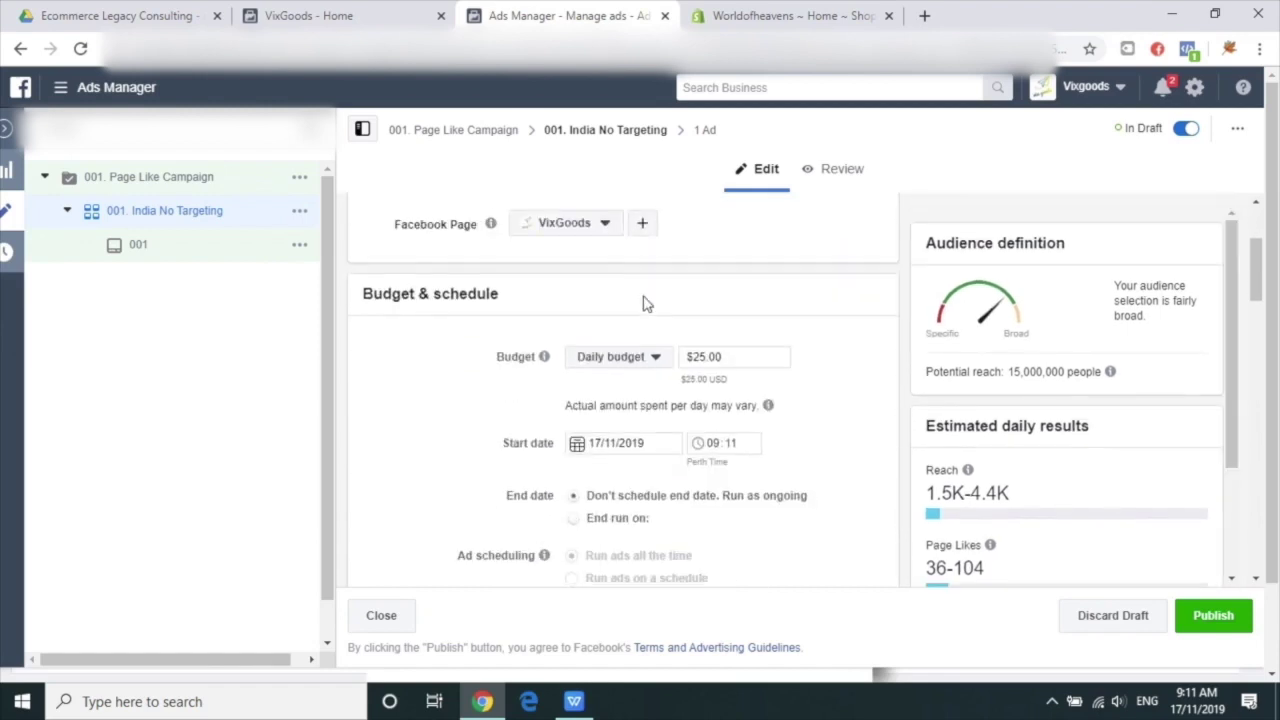
# Step: Change the ad set's daily budget to $5.01
pyautogui.moveTo(751, 358); pyautogui.dragTo(608, 346)
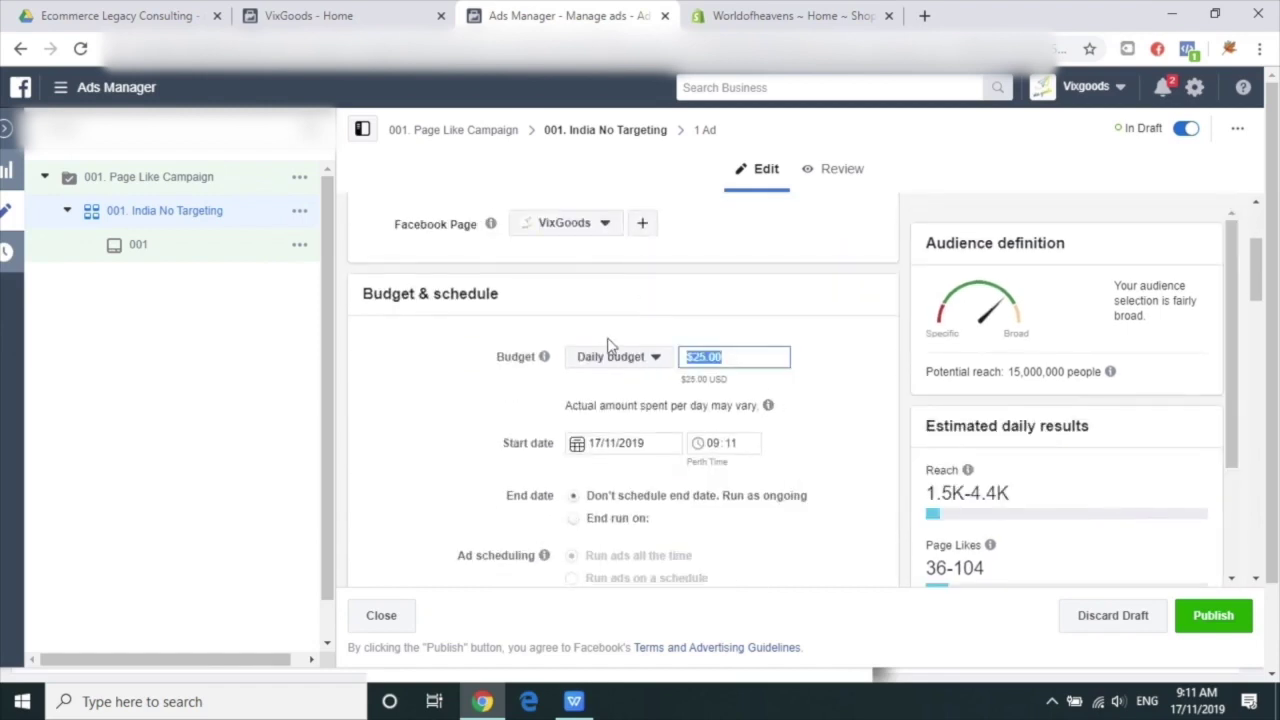
pyautogui.write('5')
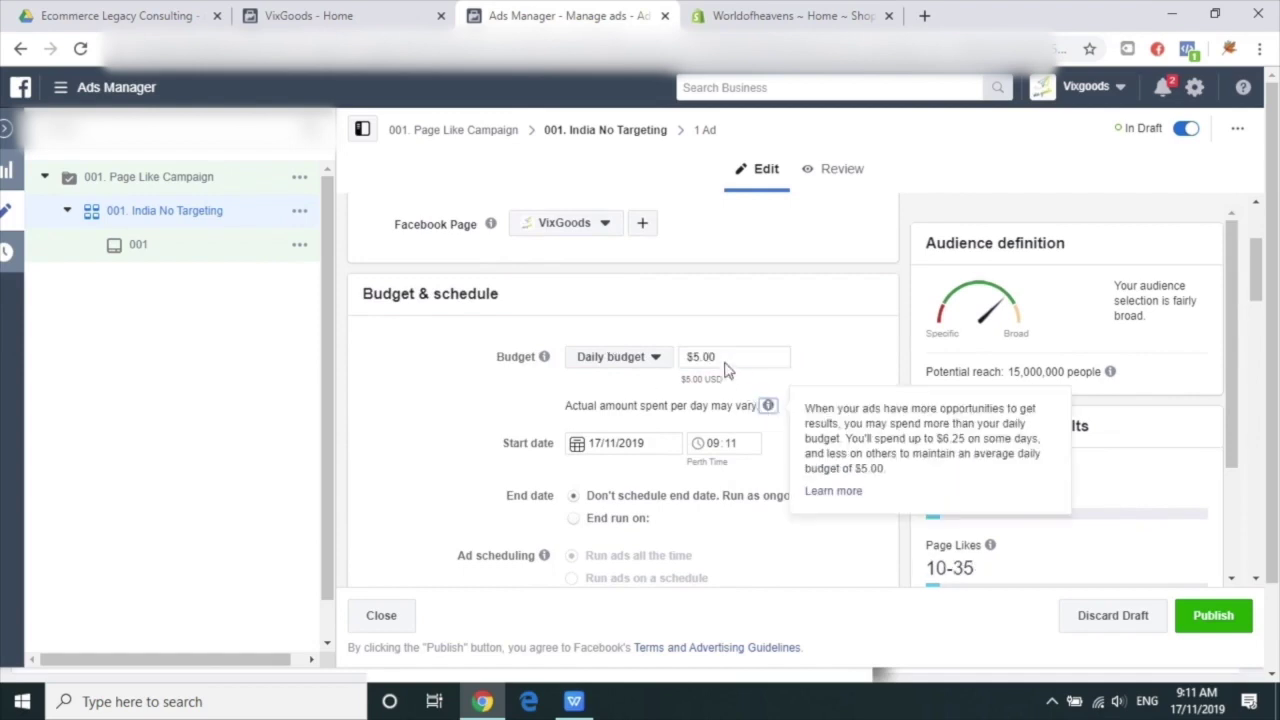
pyautogui.press('BackSpace')
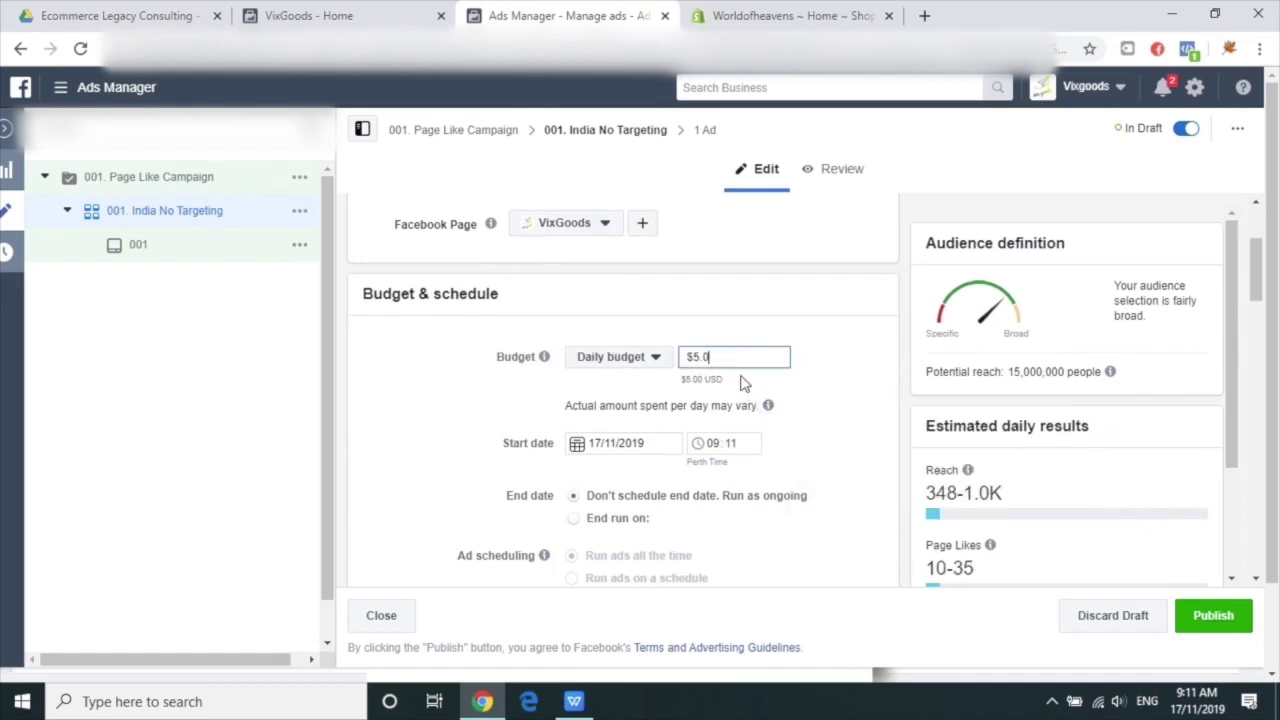
pyautogui.write('1')
# Step: Set the ad set start to 18 November 2019 at 00:00
pyautogui.click(644, 442)
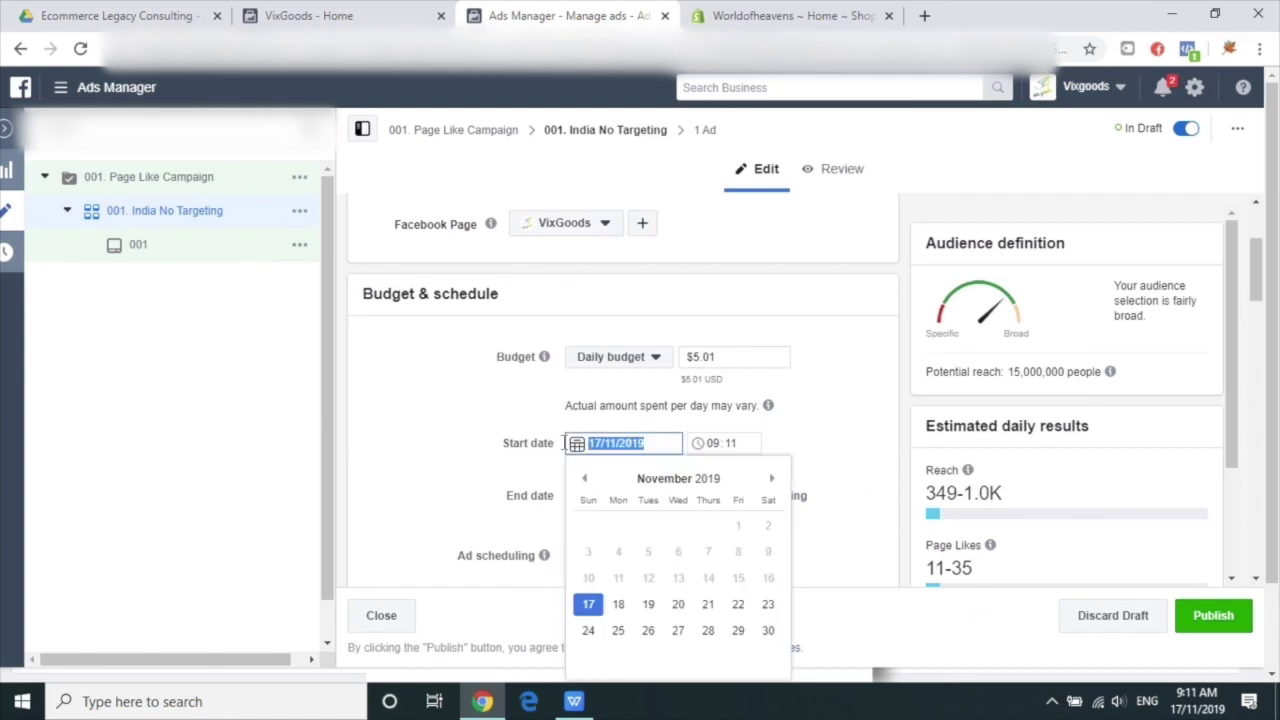
pyautogui.click(624, 608)
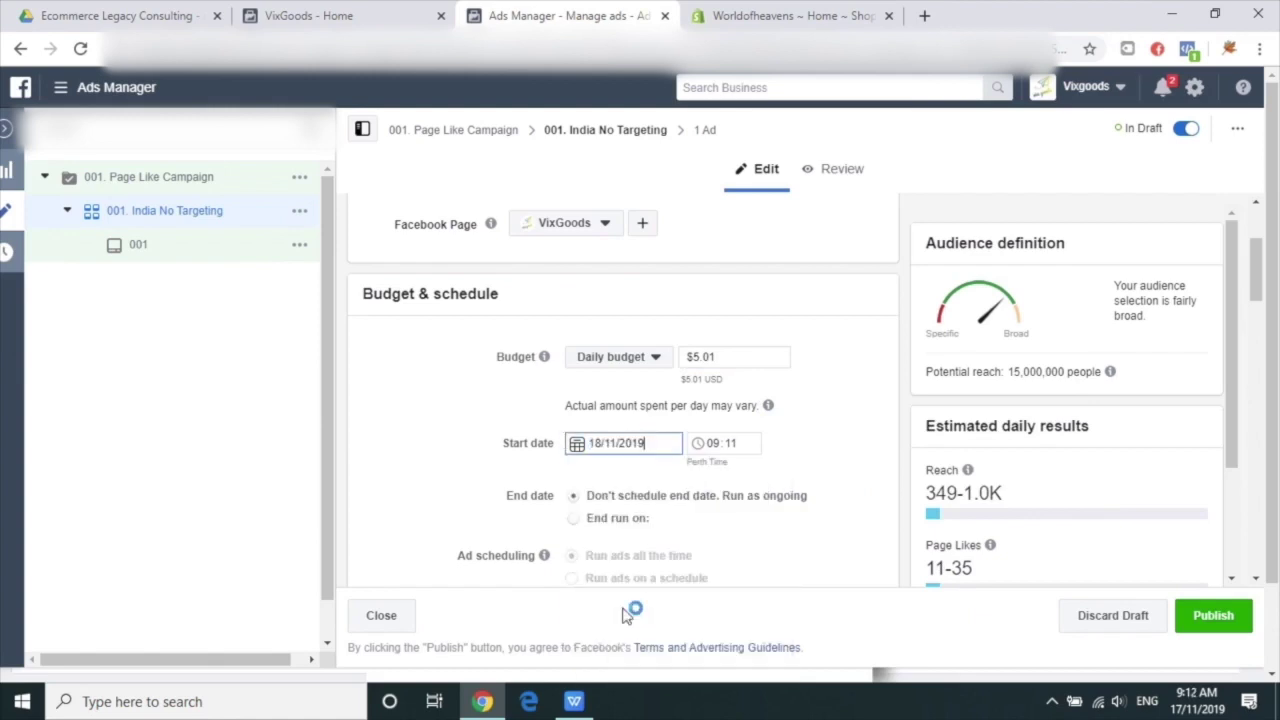
pyautogui.click(728, 449)
pyautogui.click(716, 451)
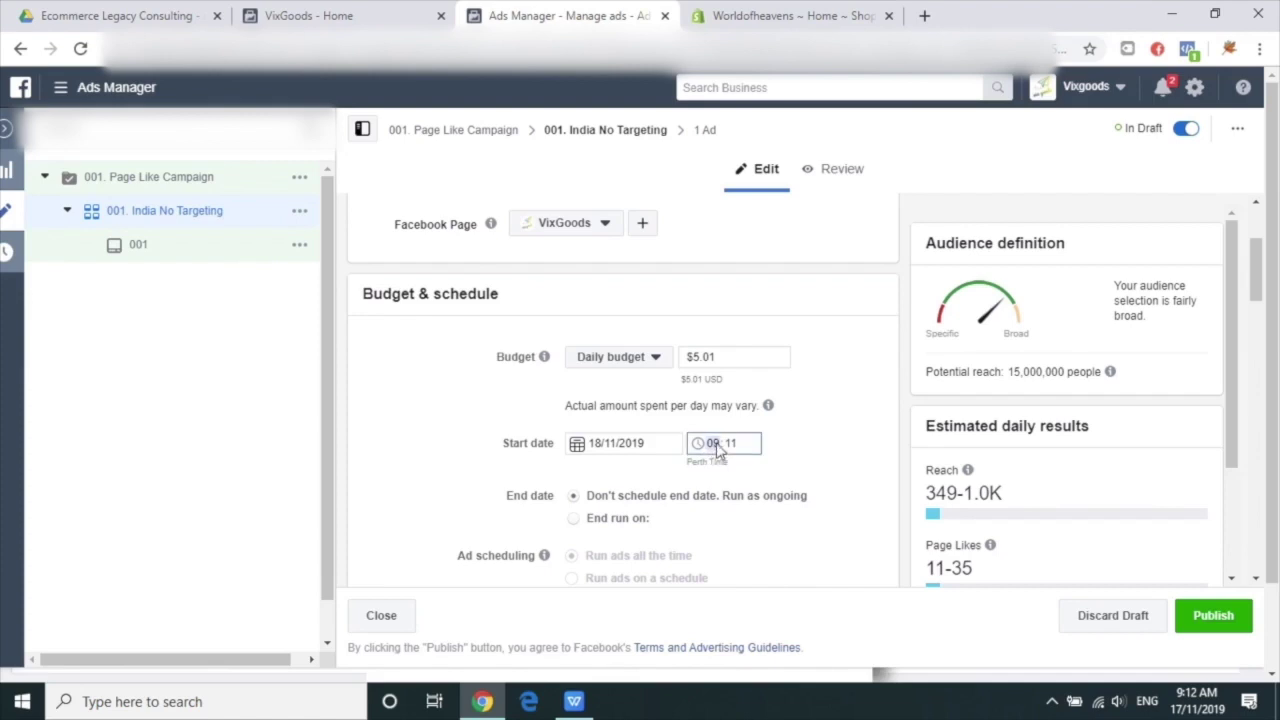
pyautogui.write('12:00')
pyautogui.scroll(-2, 843, 553)
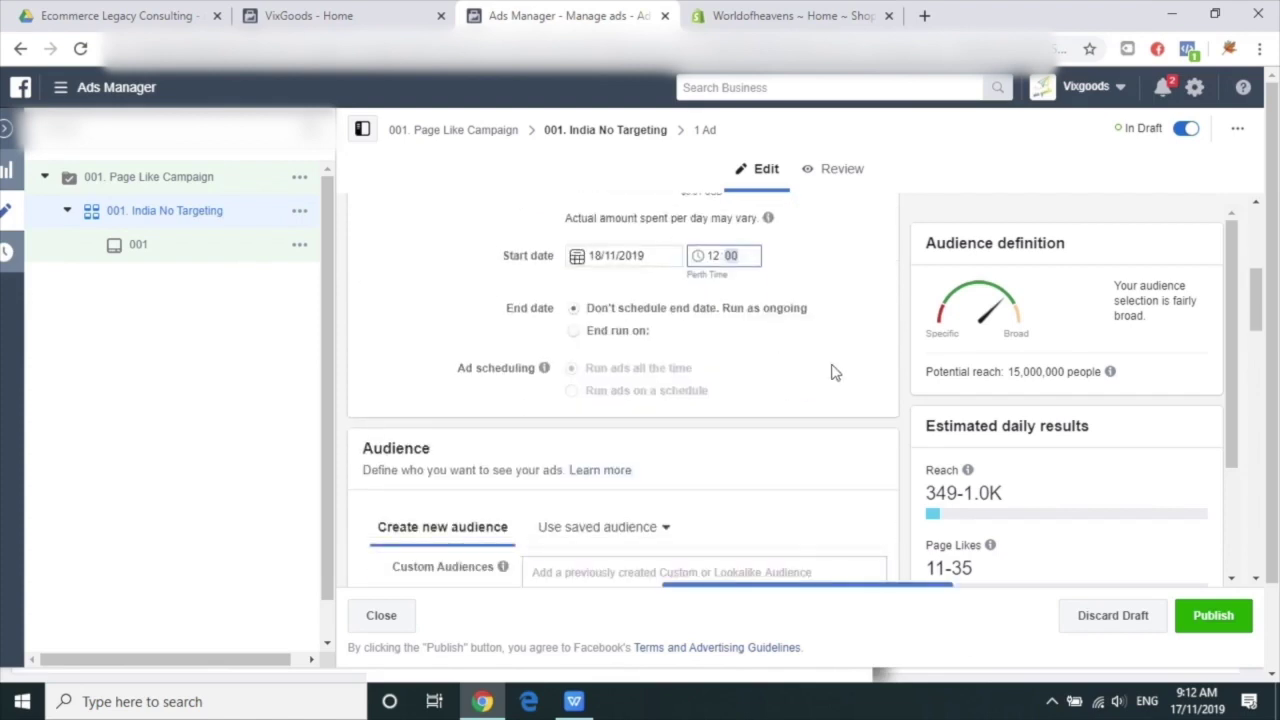
pyautogui.hotkey('shift', 'Tab')
pyautogui.write('0')
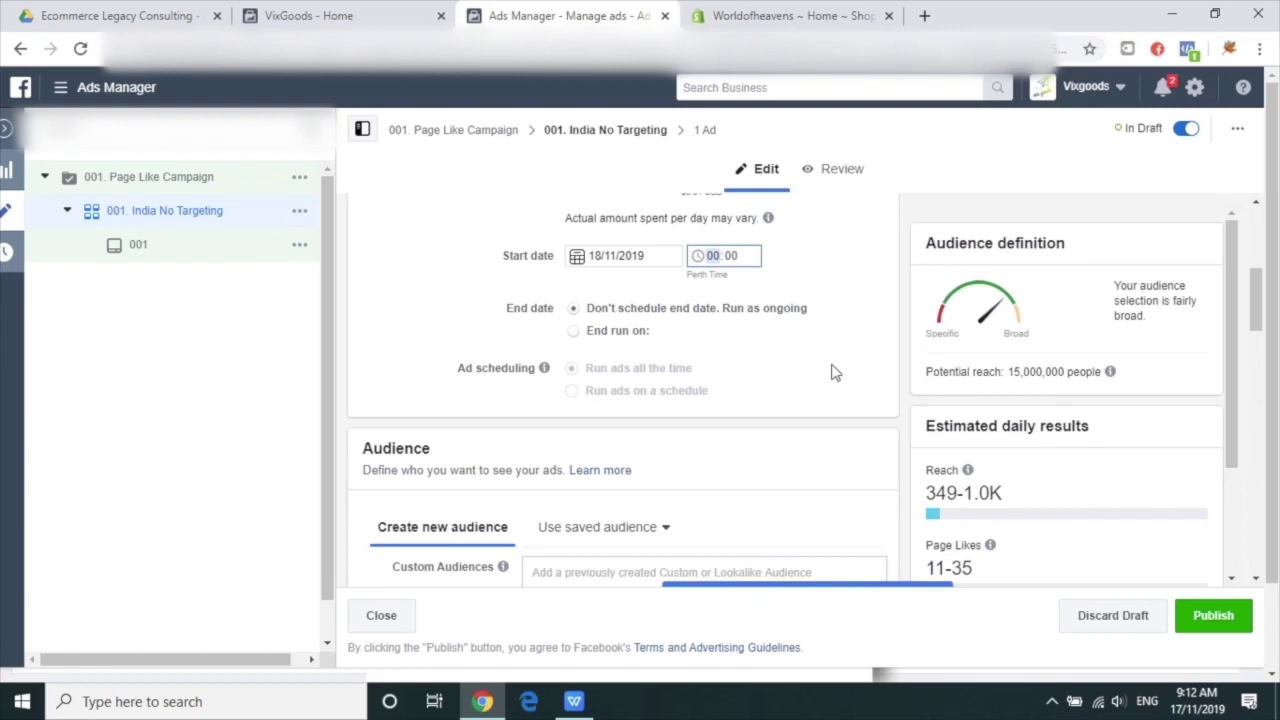
pyautogui.scroll(-2, 835, 372)
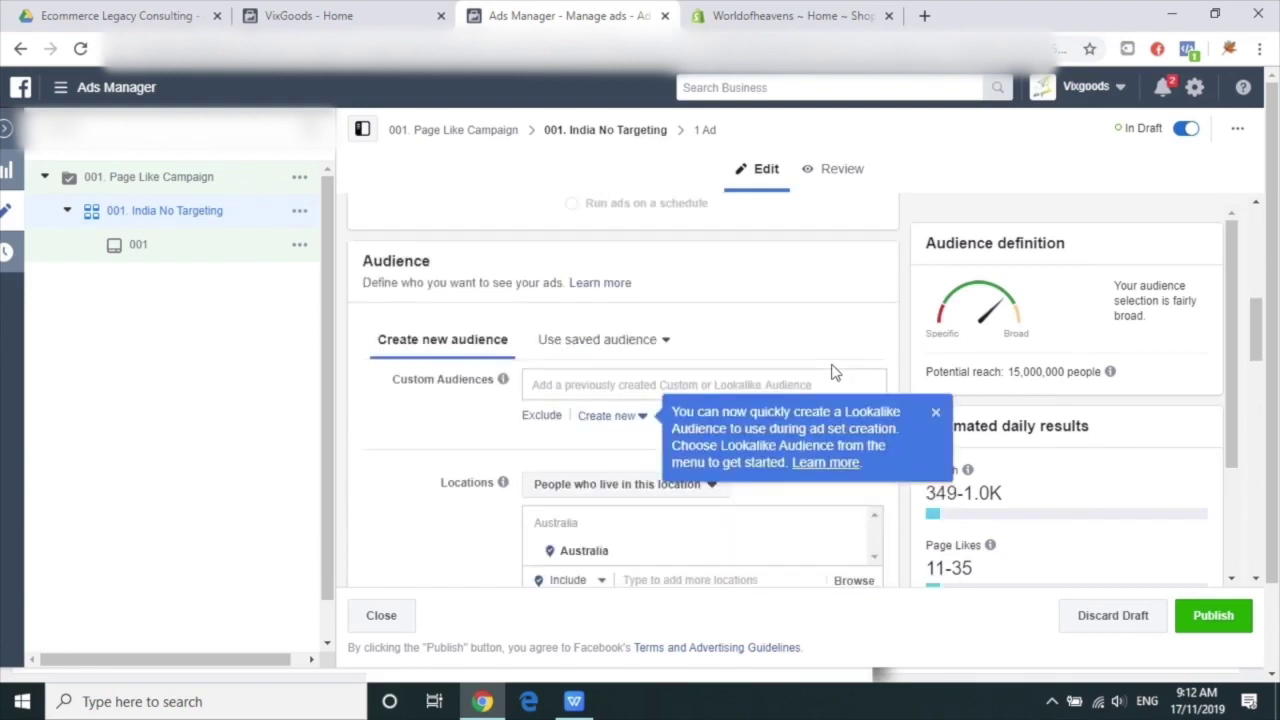
# Step: Dismiss the Lookalike Audience tip and remove Australia from the target locations
pyautogui.click(937, 411)
pyautogui.scroll(-1, 868, 439)
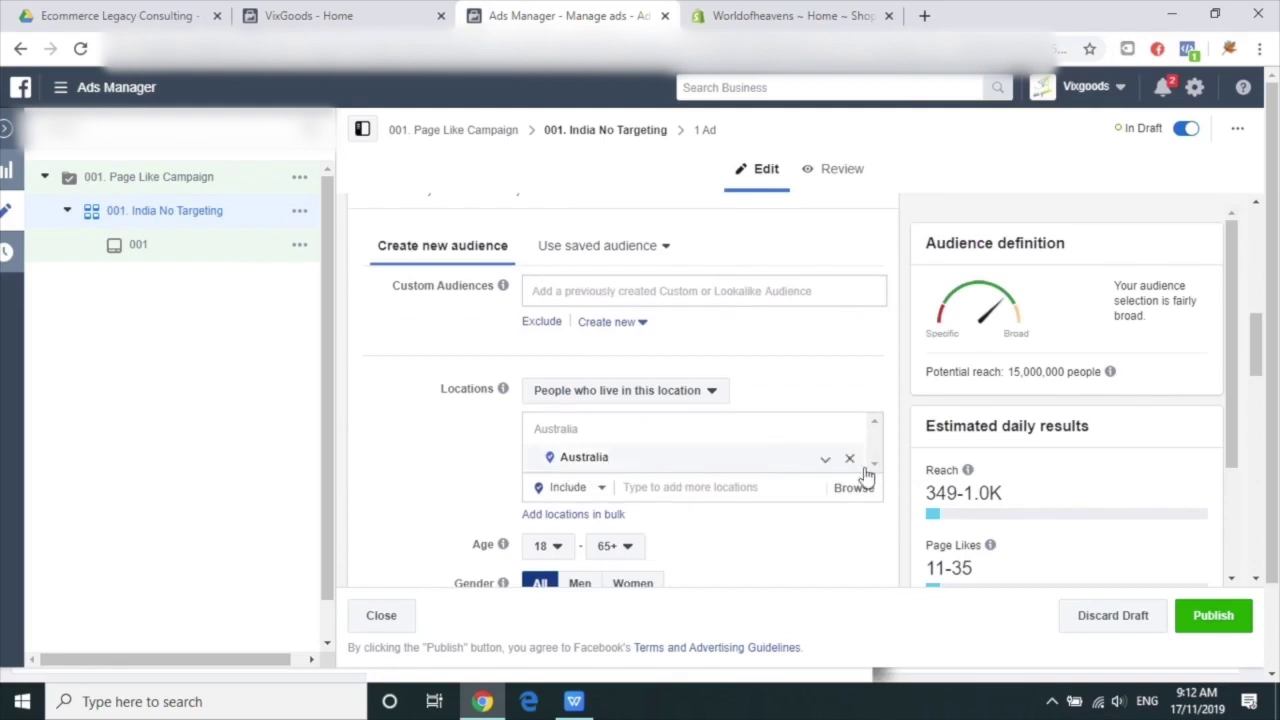
pyautogui.click(849, 458)
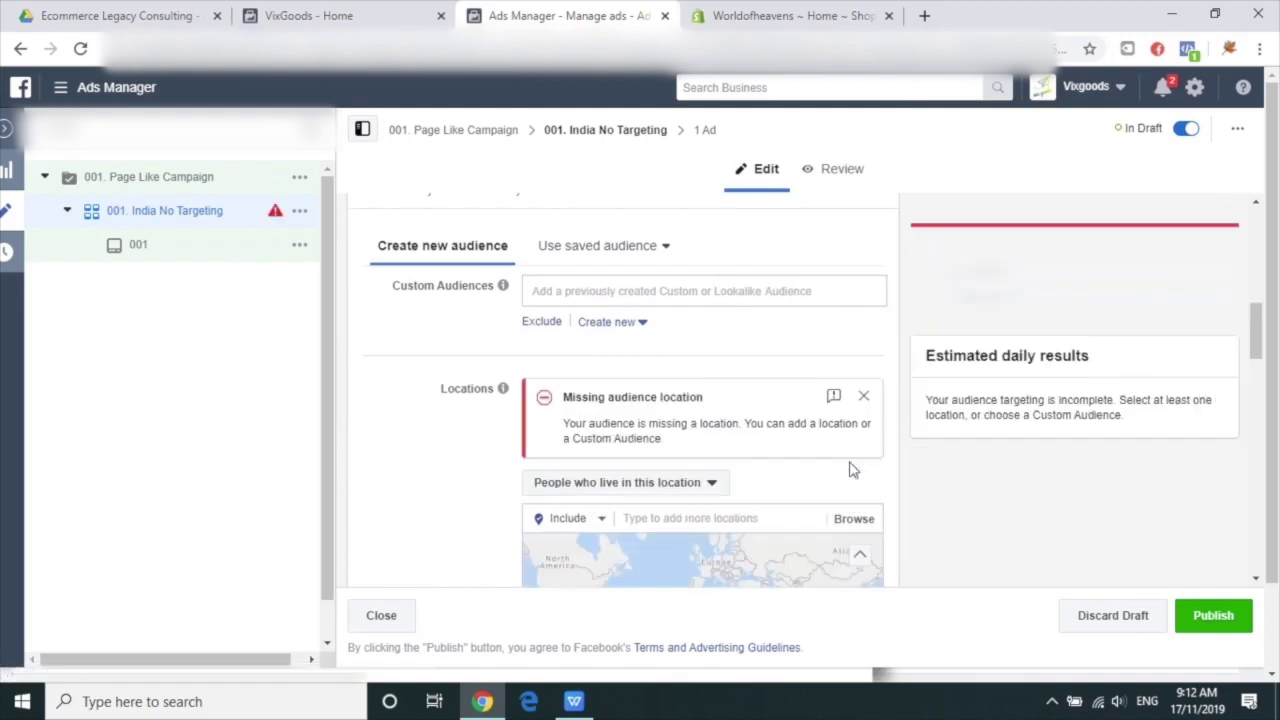
pyautogui.scroll(-1, 719, 507)
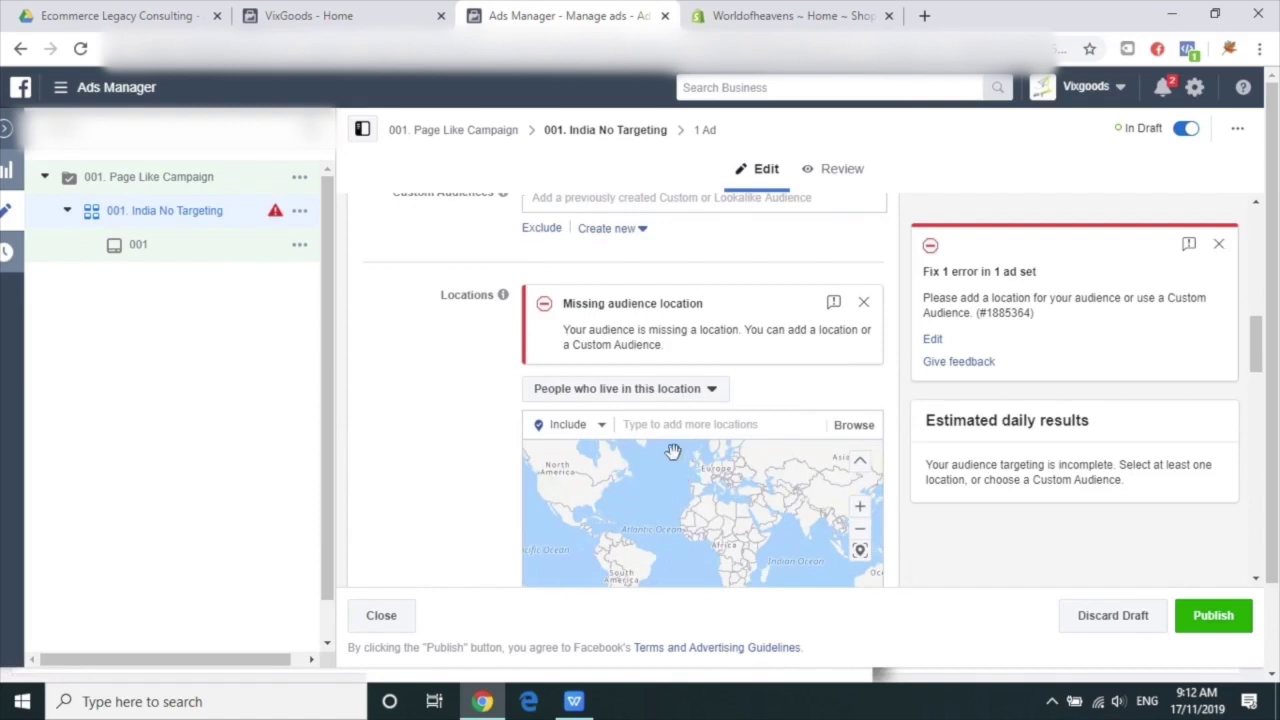
# Step: Add India as a target country
pyautogui.click(672, 428)
pyautogui.write('Indian')
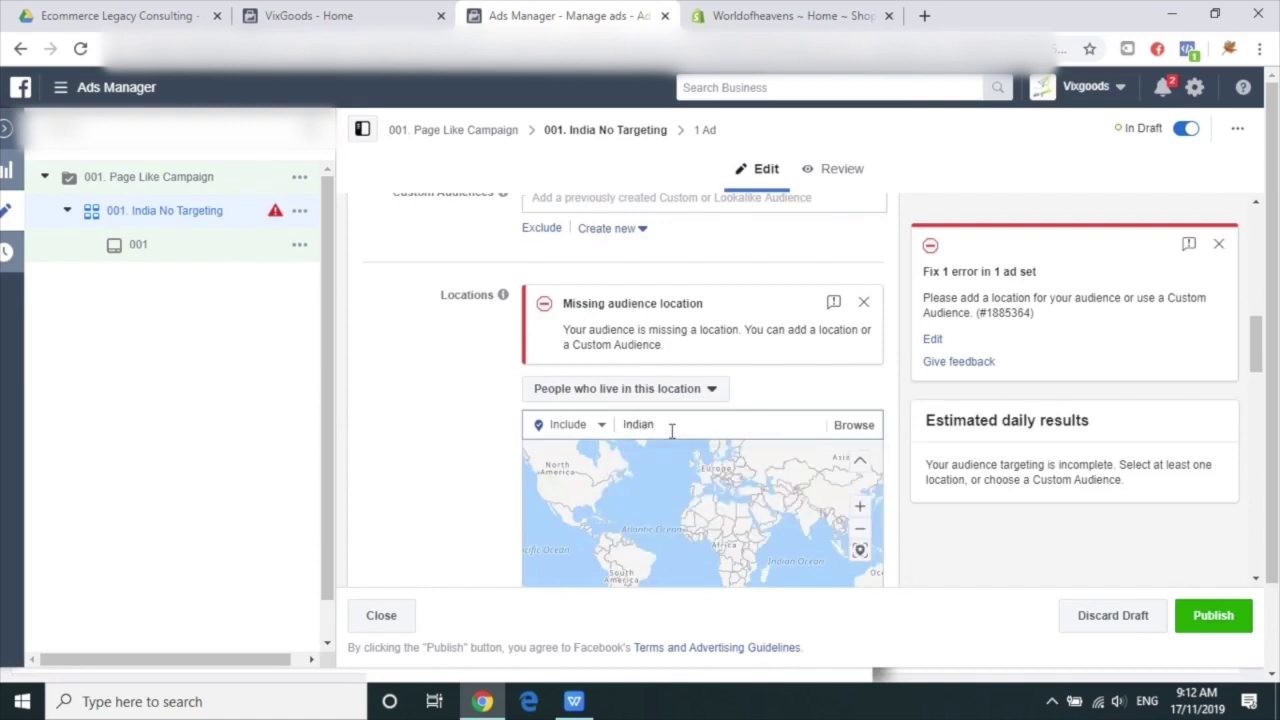
pyautogui.press('BackSpace')
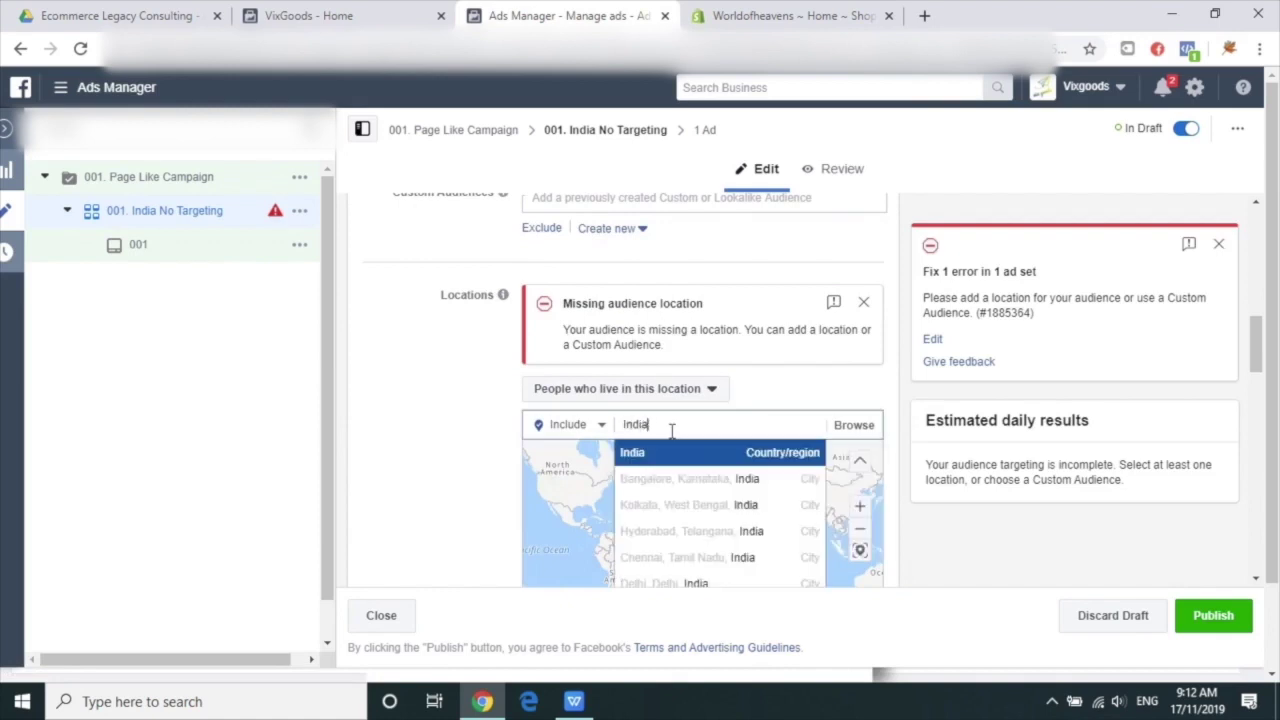
pyautogui.write(',Viet')
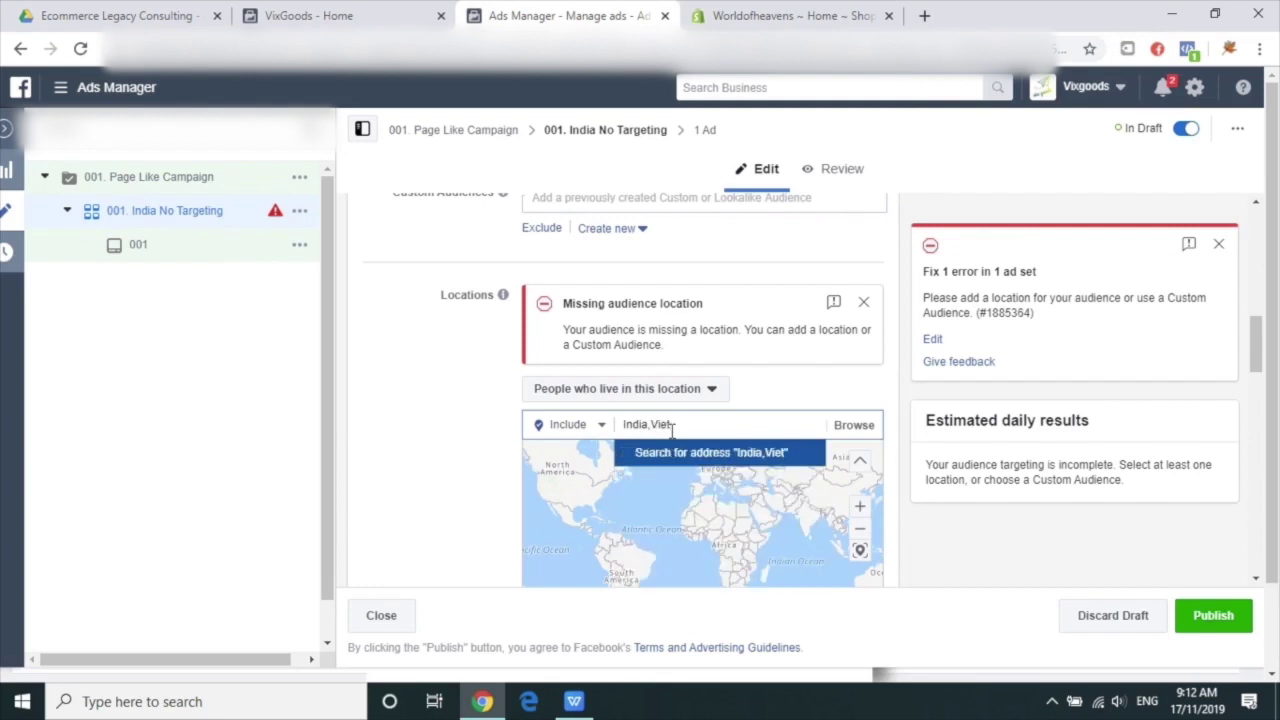
pyautogui.write('nam')
pyautogui.hotkey('ctrl', 'a')
pyautogui.press('BackSpace')
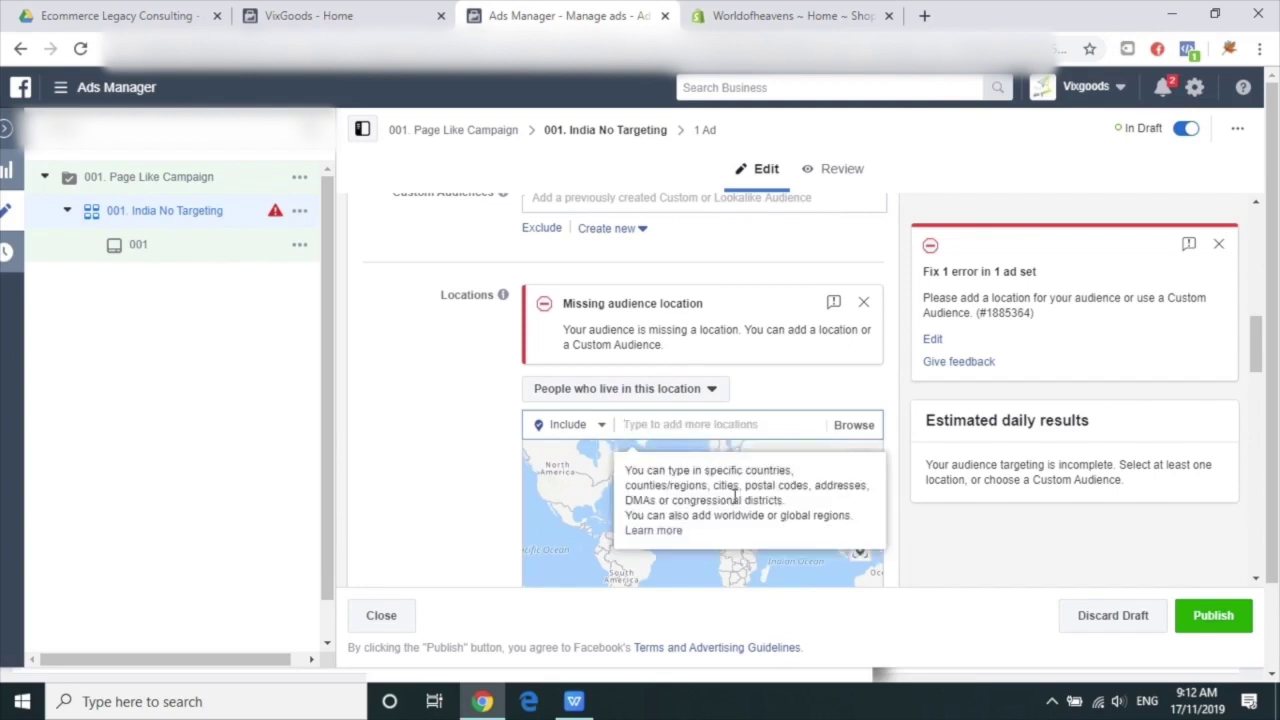
pyautogui.write('India')
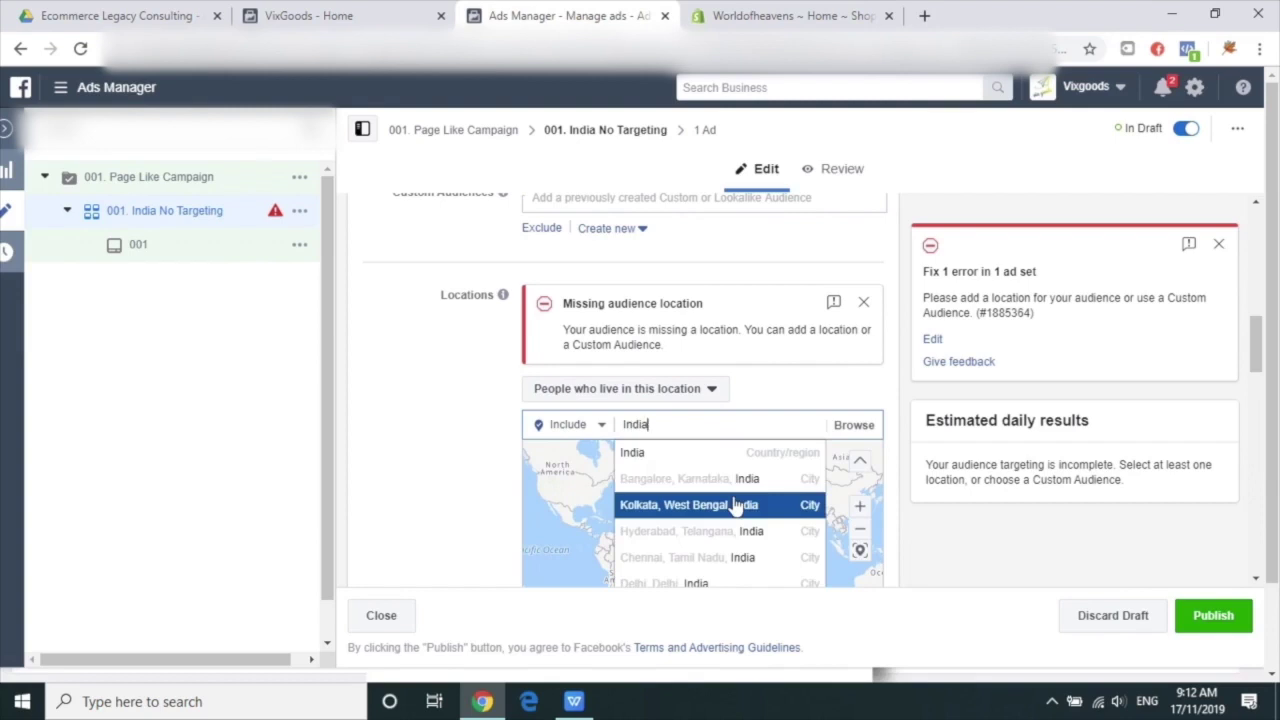
pyautogui.click(720, 456)
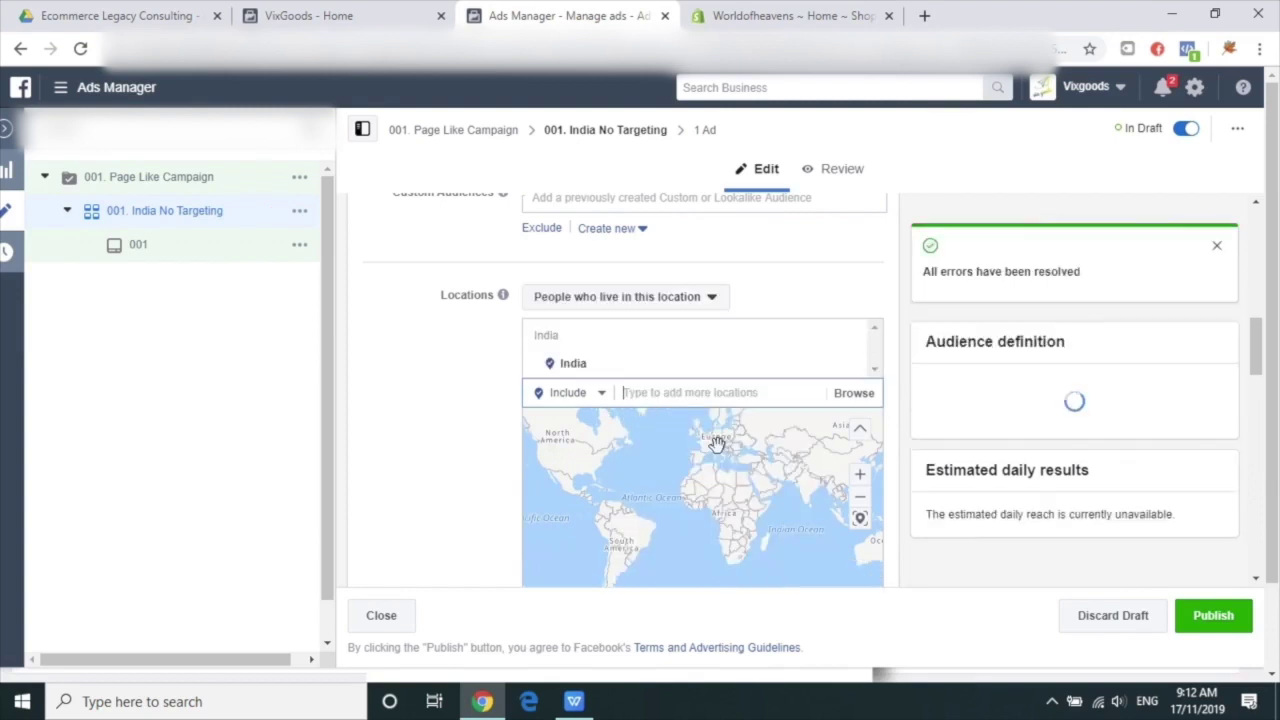
# Step: Add Vietnam, Afghanistan and Sri Lanka as further target countries
pyautogui.write('Vi')
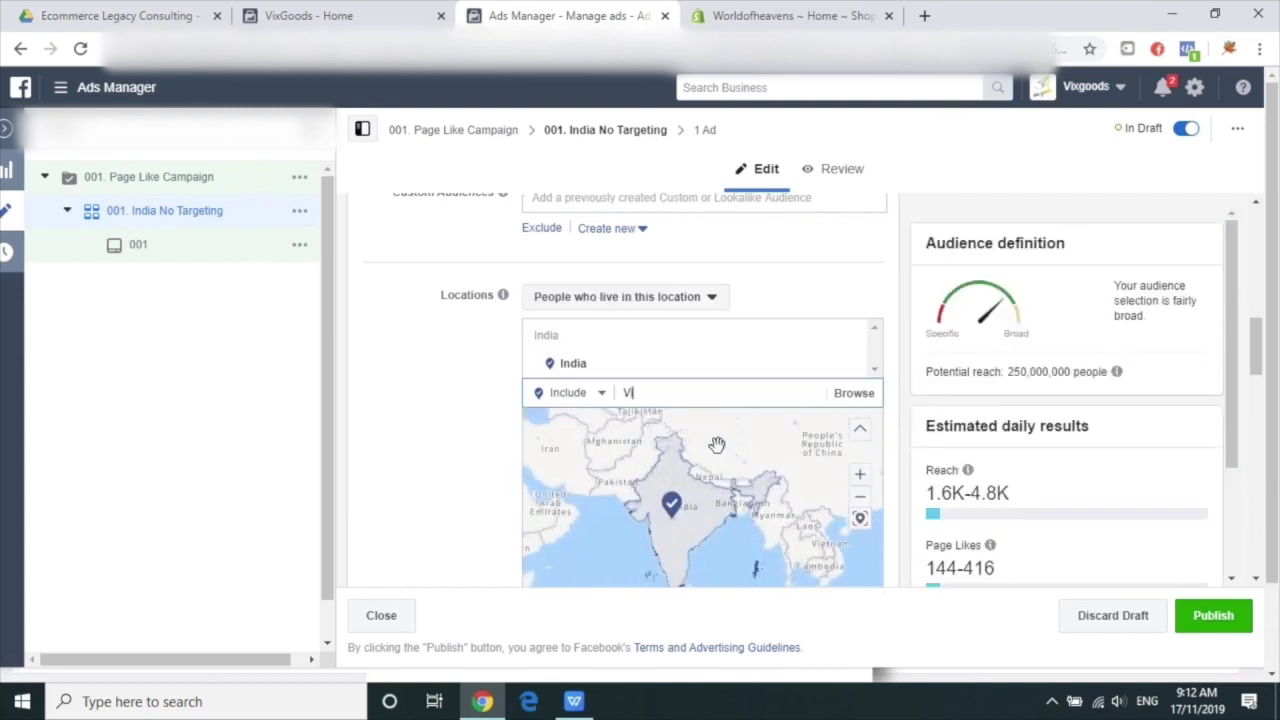
pyautogui.write('et')
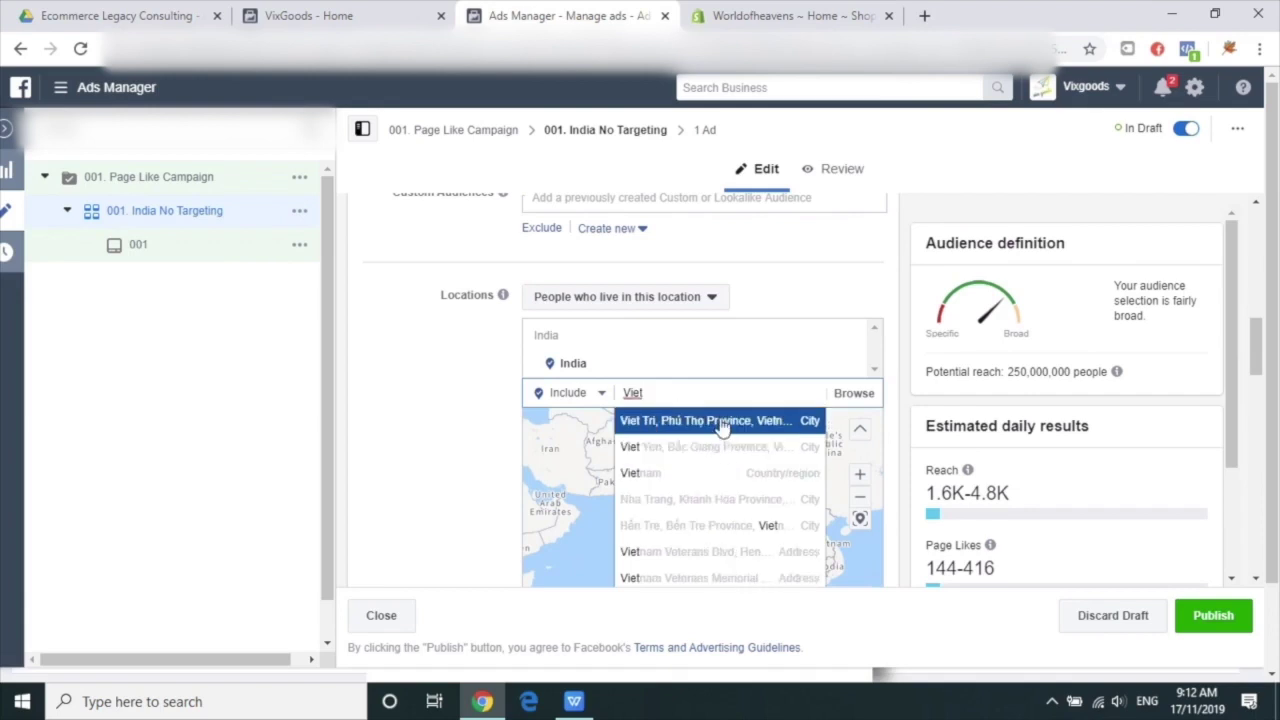
pyautogui.click(722, 475)
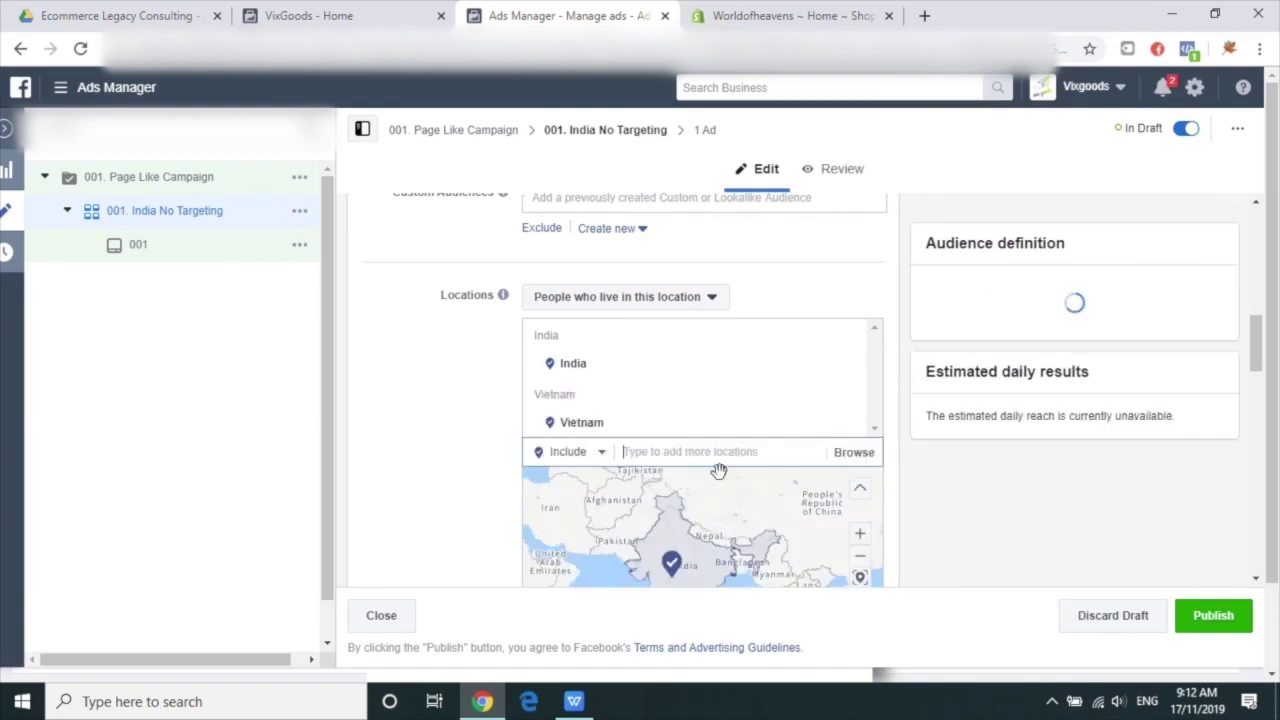
pyautogui.write('Afgan')
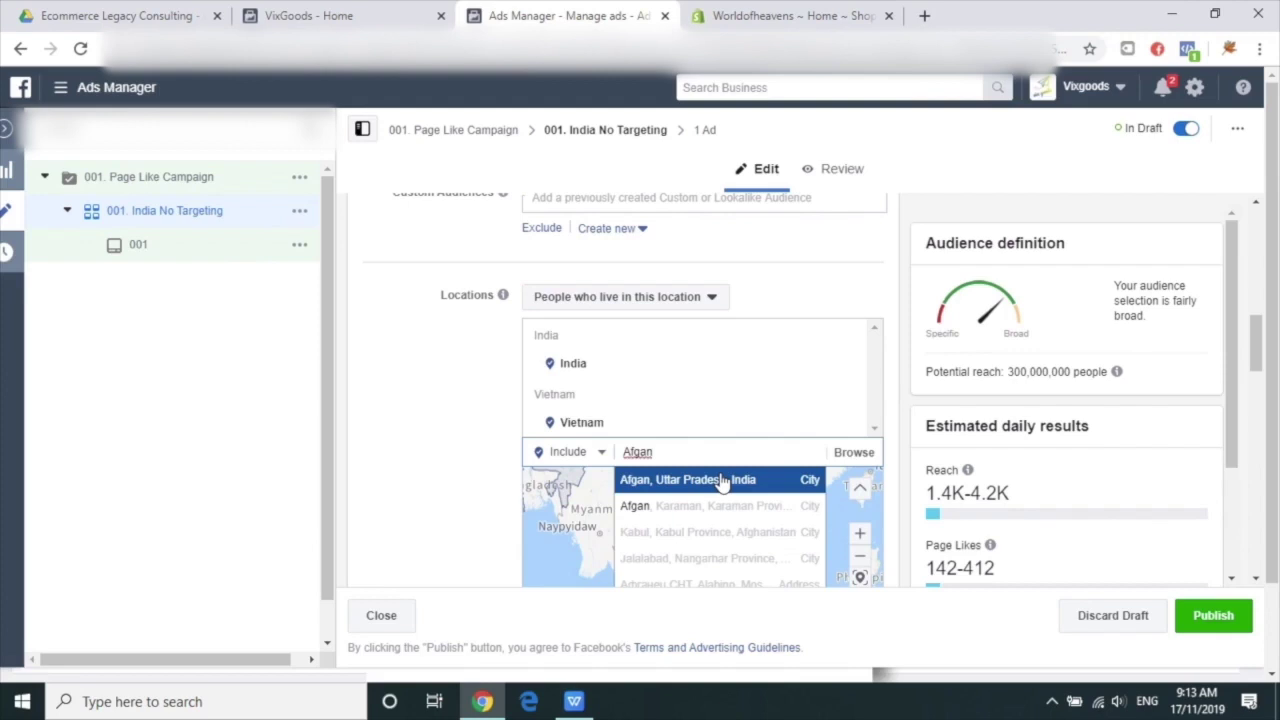
pyautogui.write('istan')
pyautogui.click(722, 481)
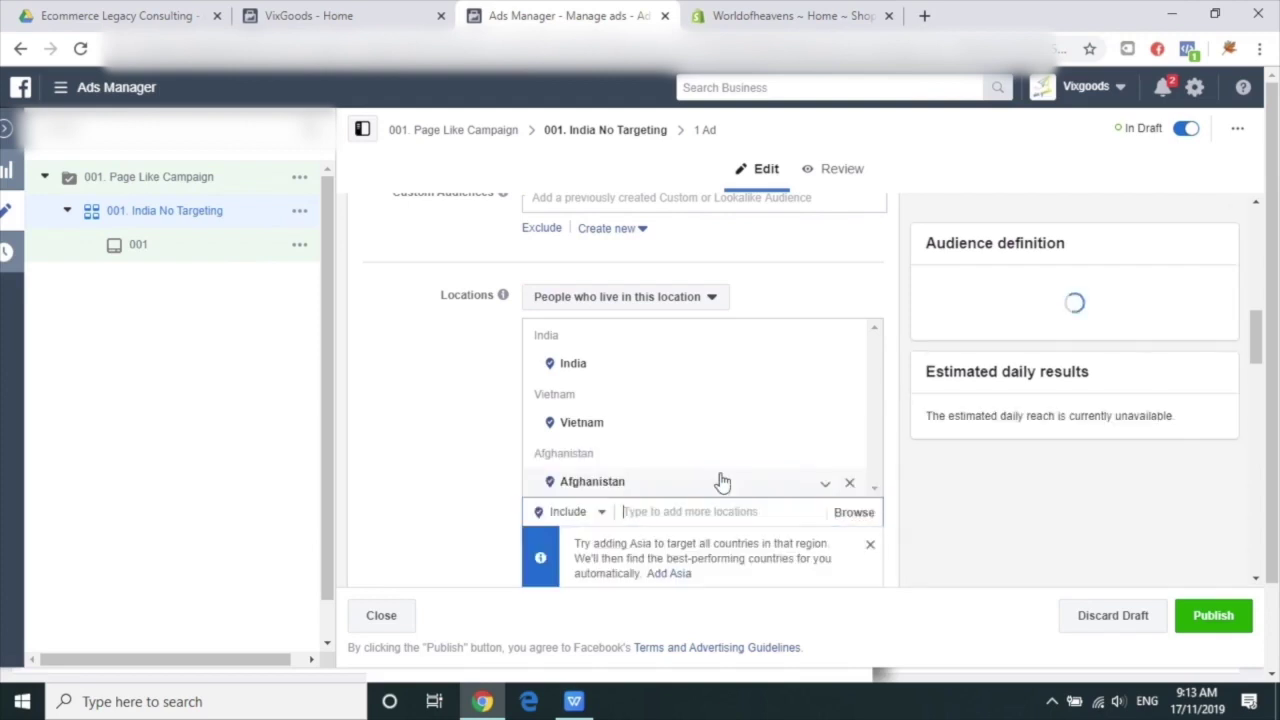
pyautogui.scroll(-3, 717, 470)
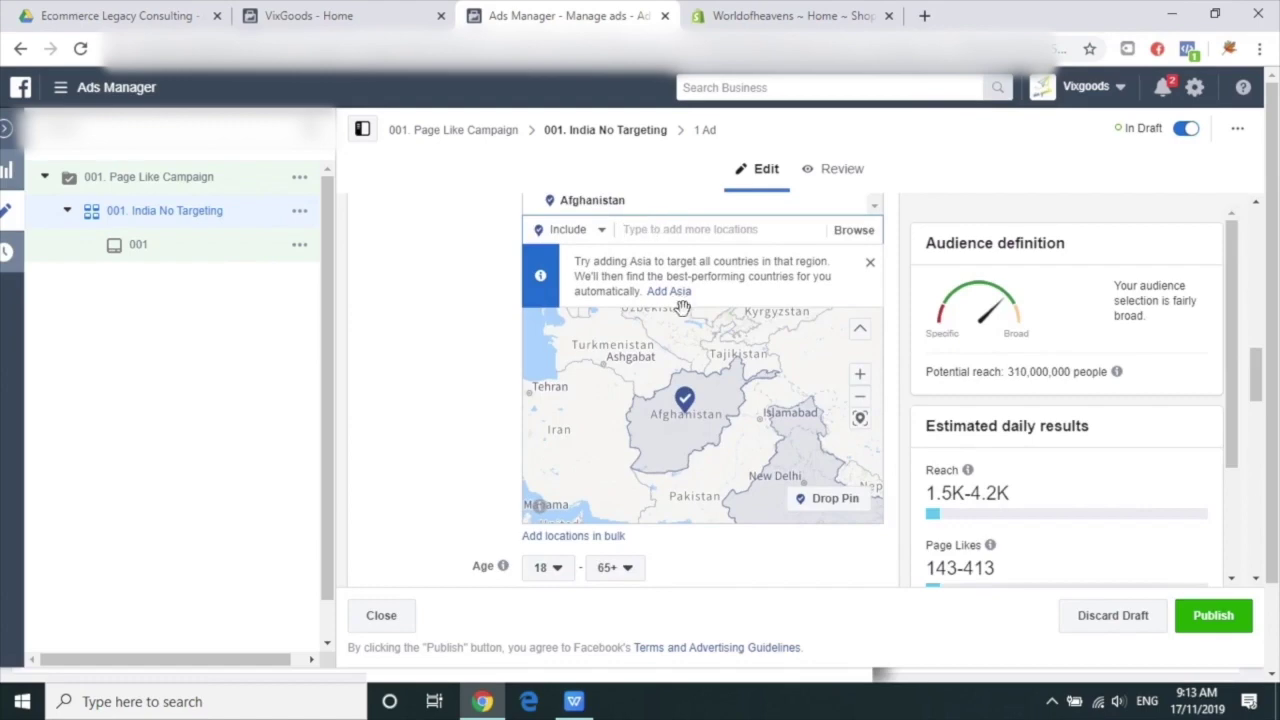
pyautogui.scroll(2, 683, 309)
pyautogui.scroll(-1, 715, 290)
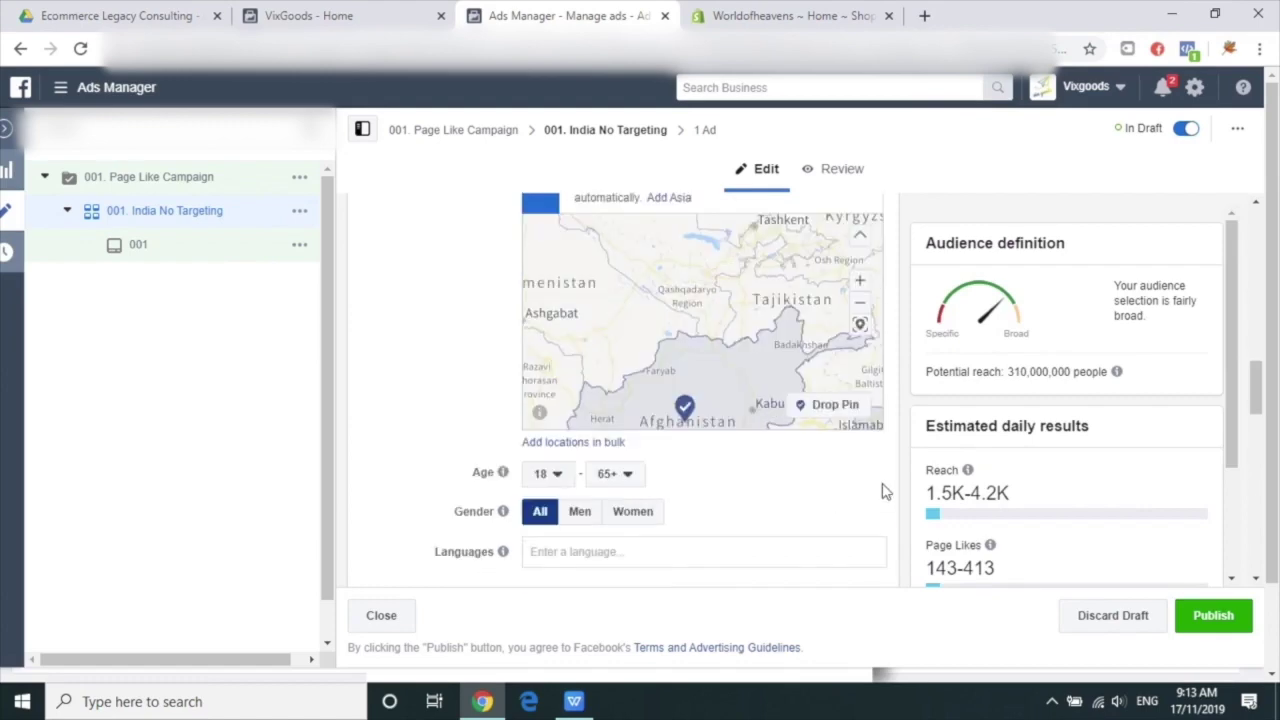
pyautogui.scroll(3, 1258, 388)
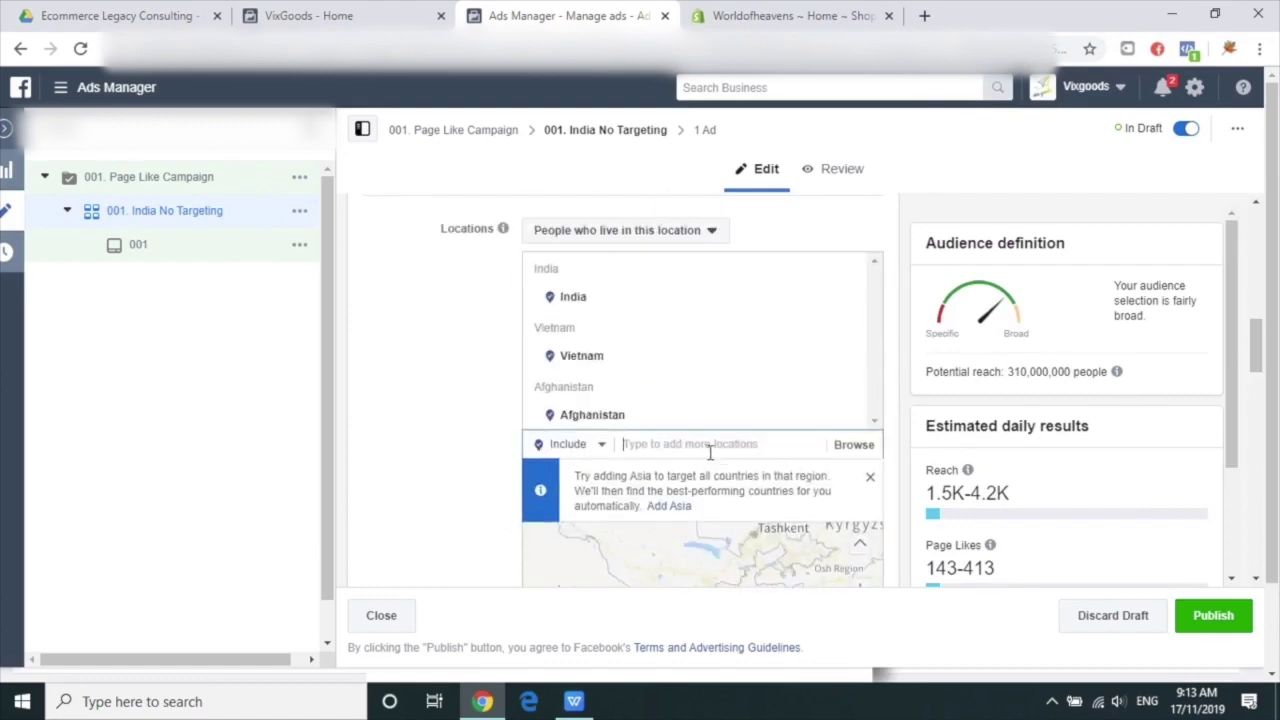
pyautogui.write('Srilanka')
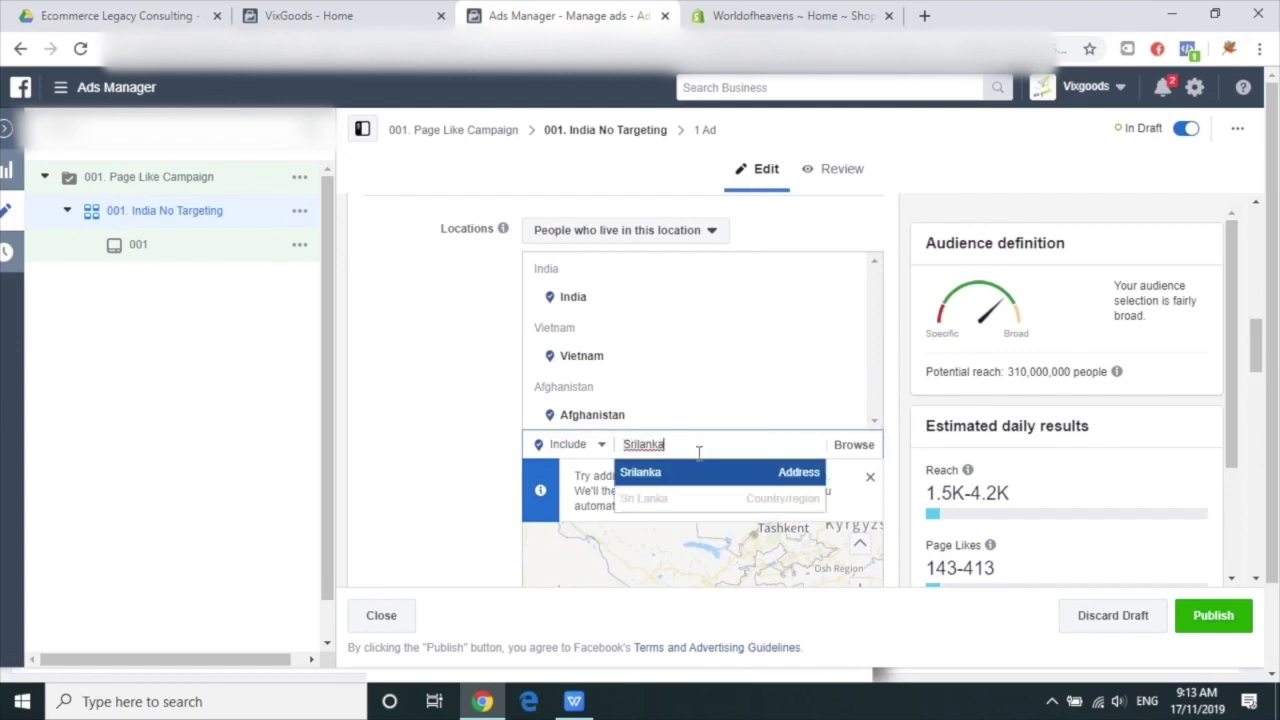
pyautogui.doubleClick(628, 446)
pyautogui.click(706, 498)
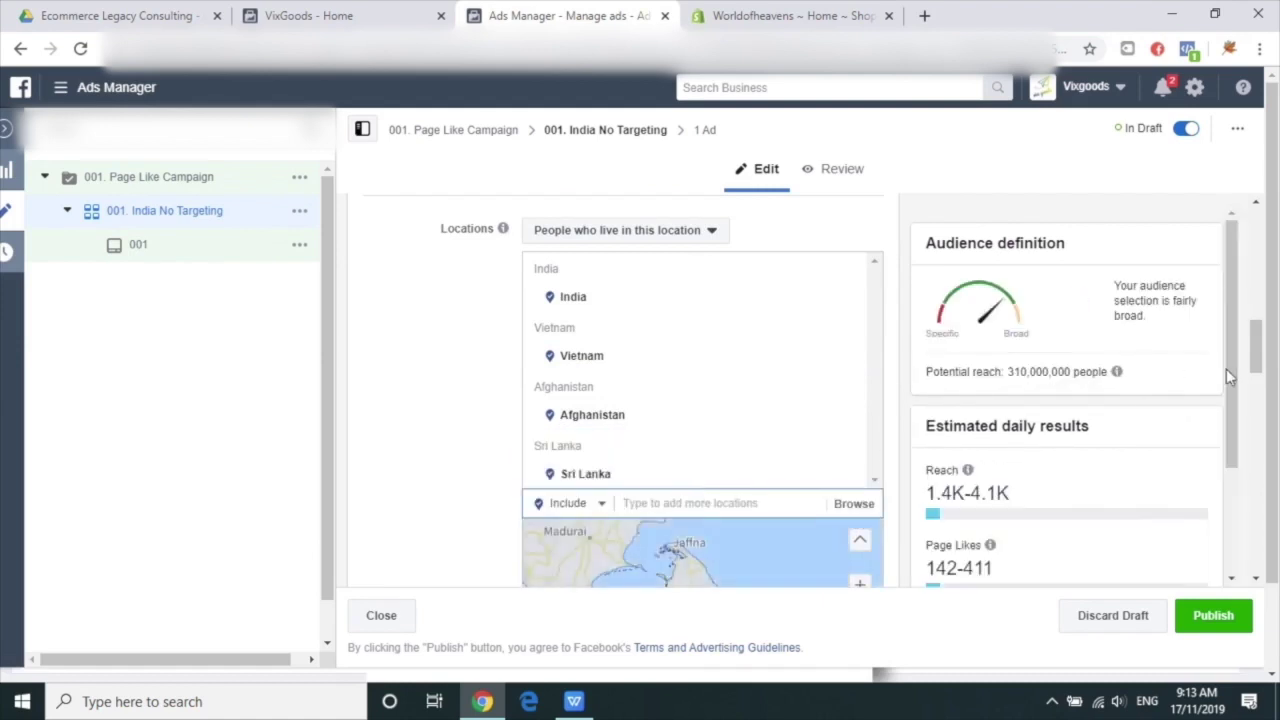
pyautogui.moveTo(1260, 370); pyautogui.dragTo(1273, 577)
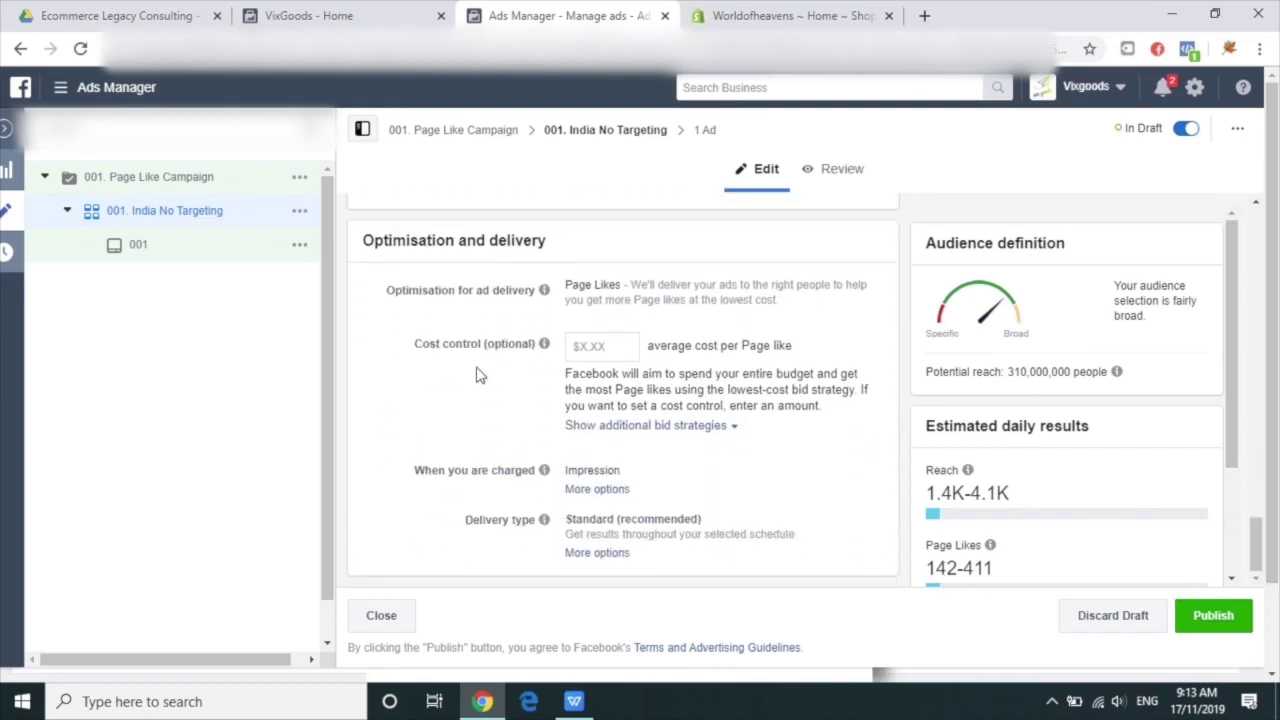
# Step: Open ad 001 from the ad set for editing
pyautogui.click(707, 131)
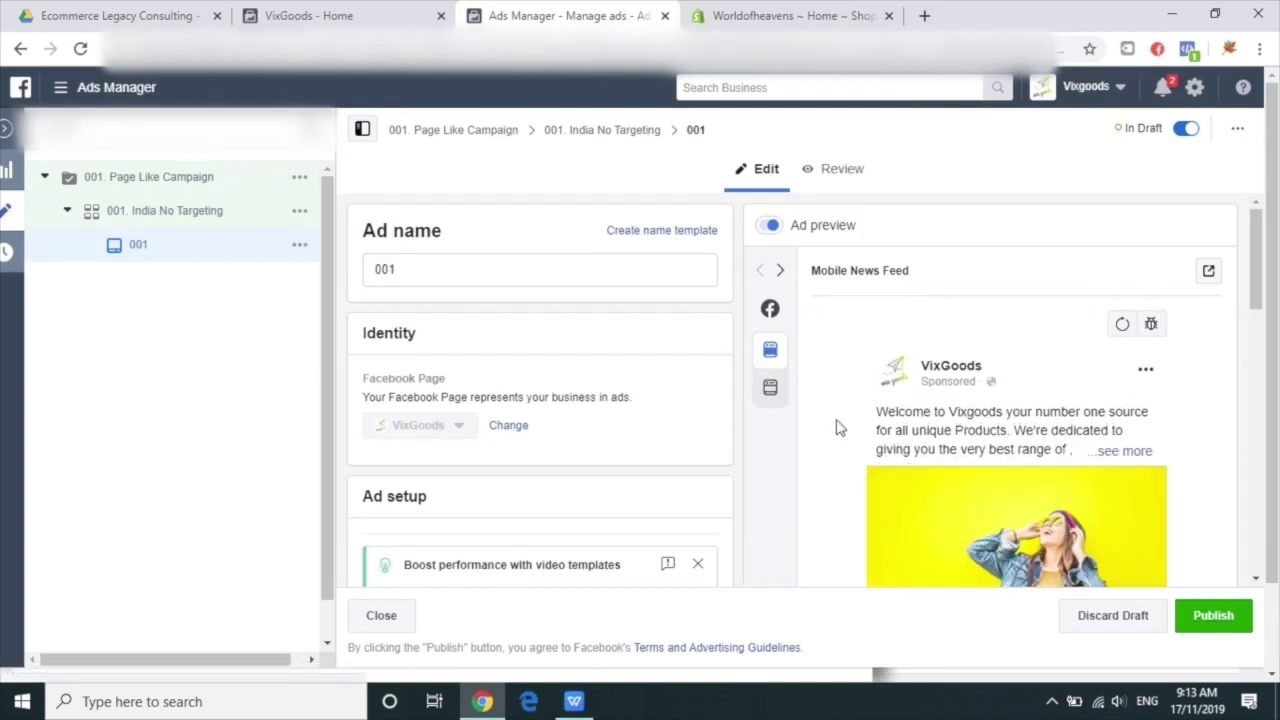
# Step: Publish the campaign, ad set and ad, then close the publishing confirmation
pyautogui.scroll(-2, 838, 428)
pyautogui.scroll(-2, 946, 446)
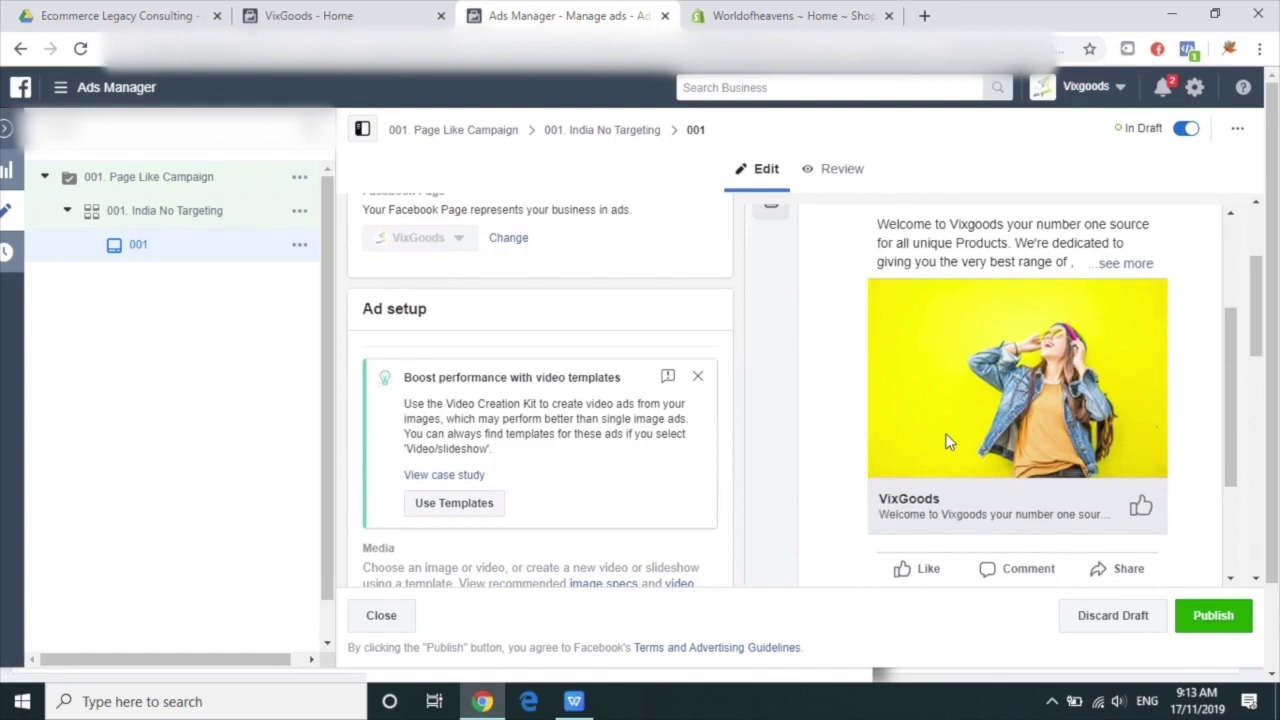
pyautogui.click(1214, 620)
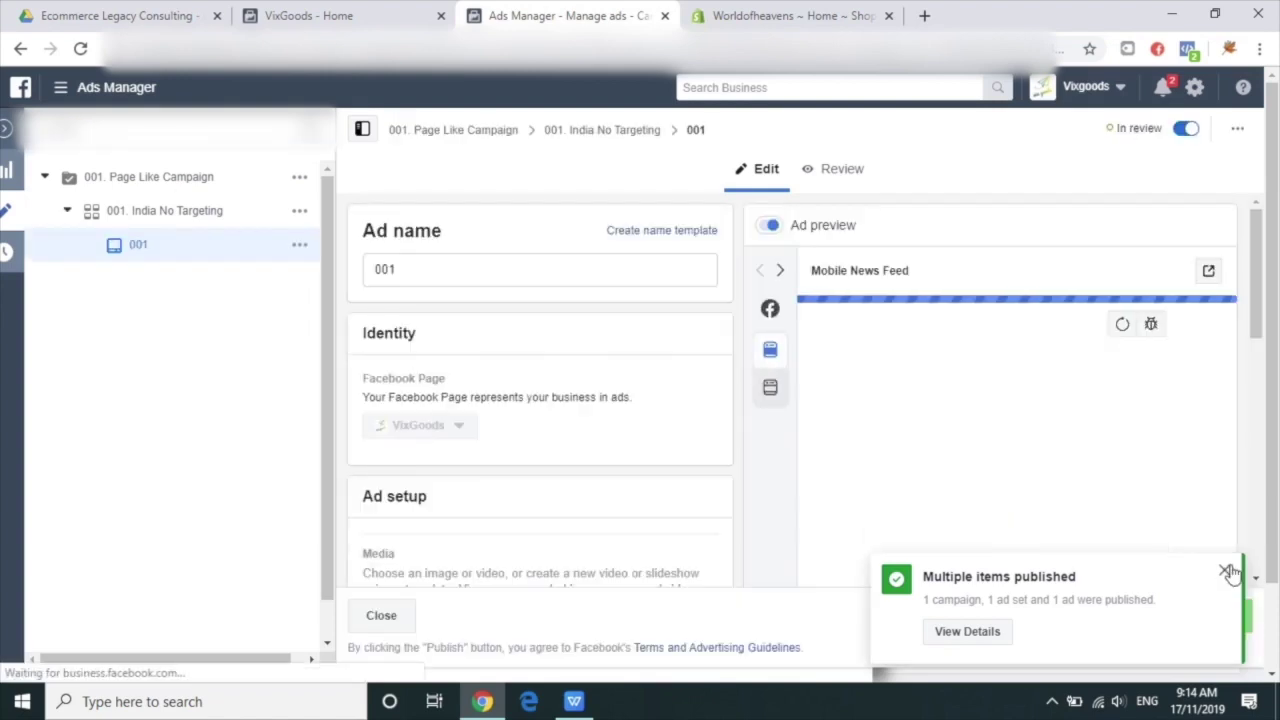
pyautogui.click(1226, 573)
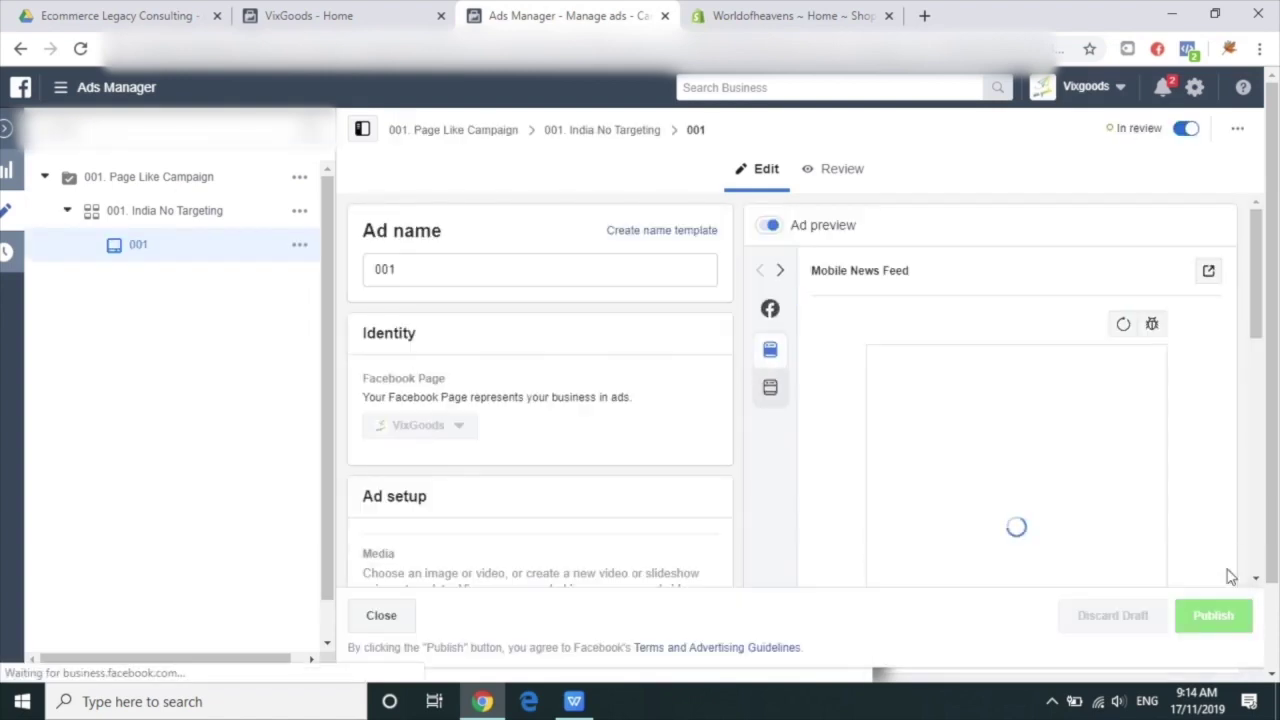
# Step: Select '001. Page Like Campaign' in the campaigns overview, then switch to the Worldofheavens Shopify tab
pyautogui.click(60, 92)
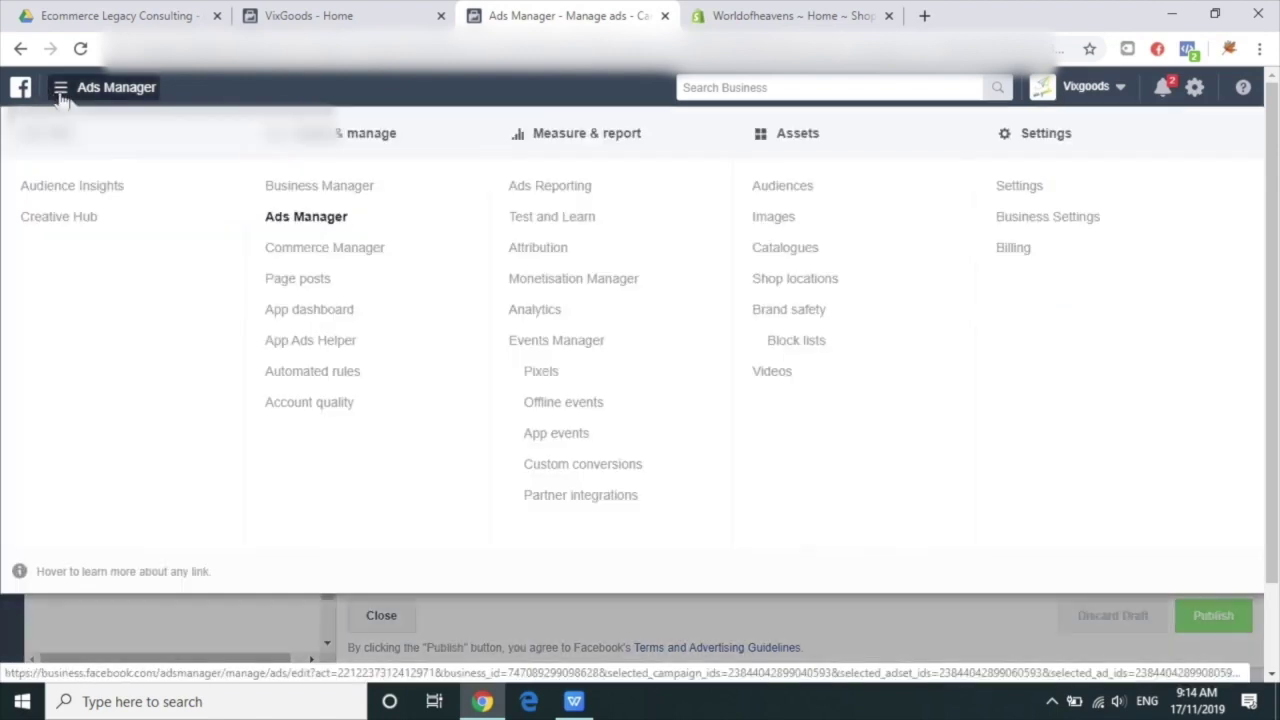
pyautogui.click(291, 220)
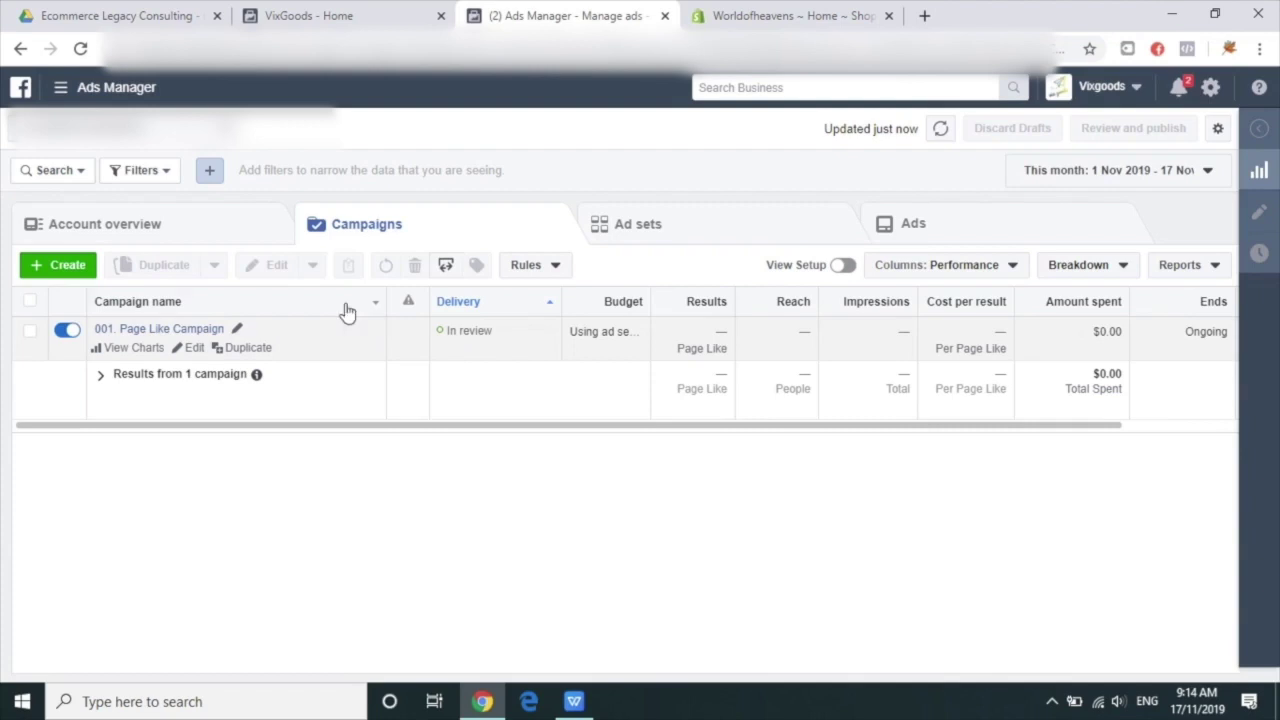
pyautogui.click(30, 331)
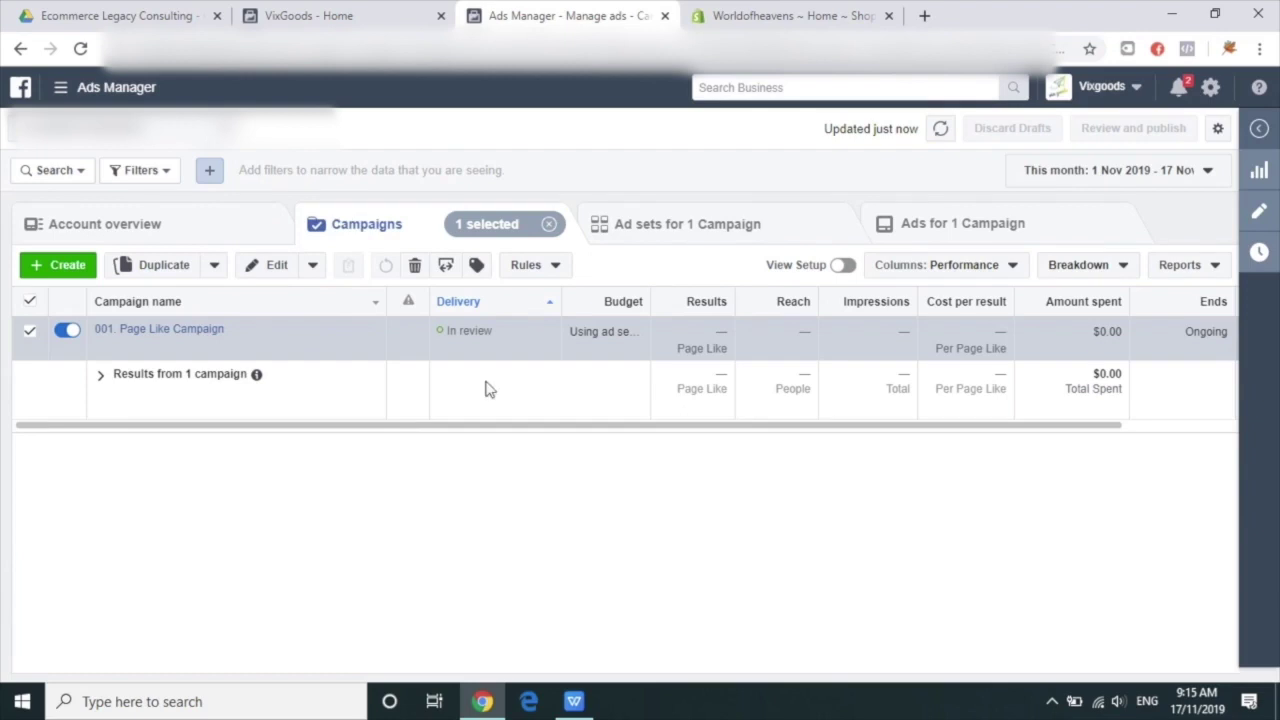
pyautogui.click(735, 17)
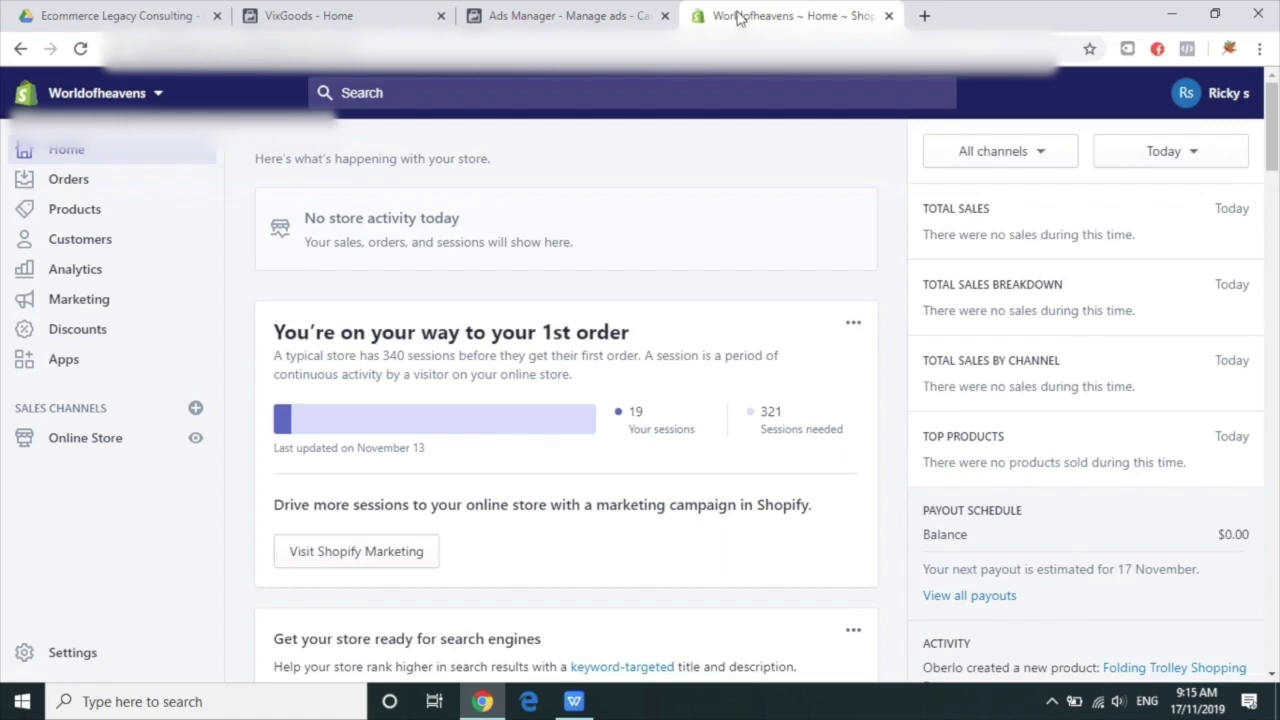
# Step: Return from the Shopify admin to the VixGoods Facebook Page browser tab
pyautogui.click(373, 20)
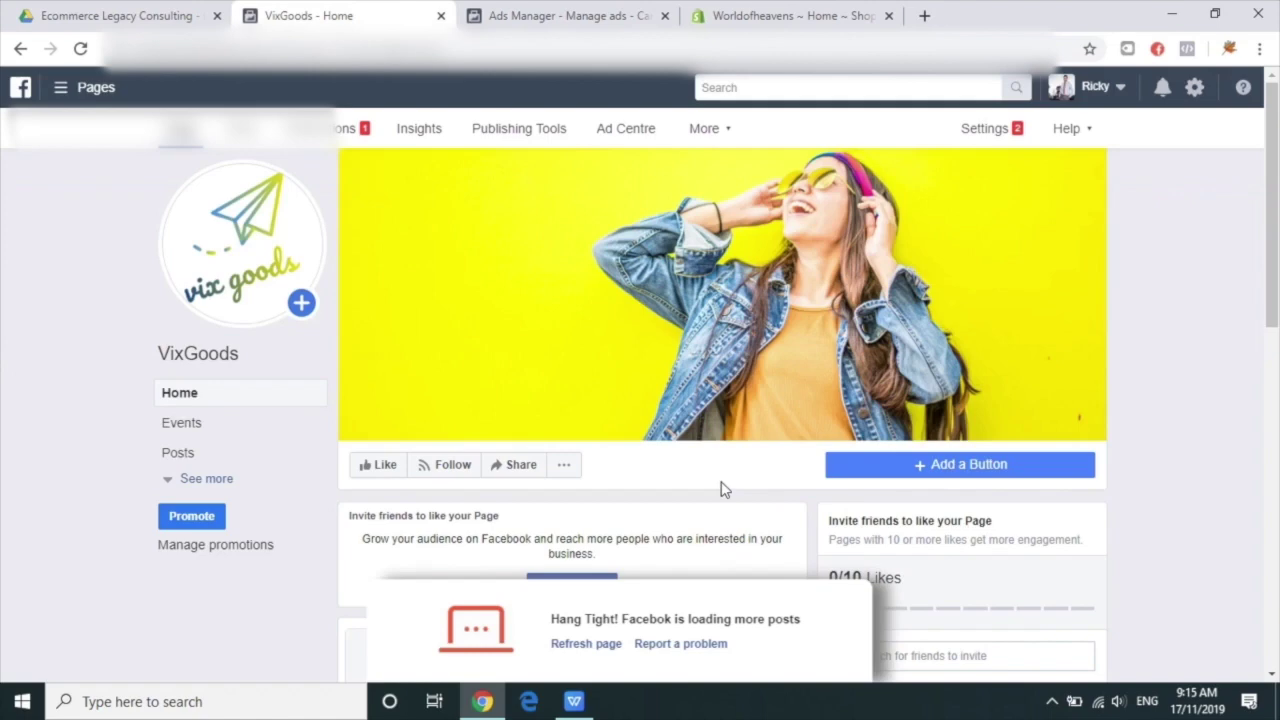
pyautogui.scroll(-1, 724, 489)
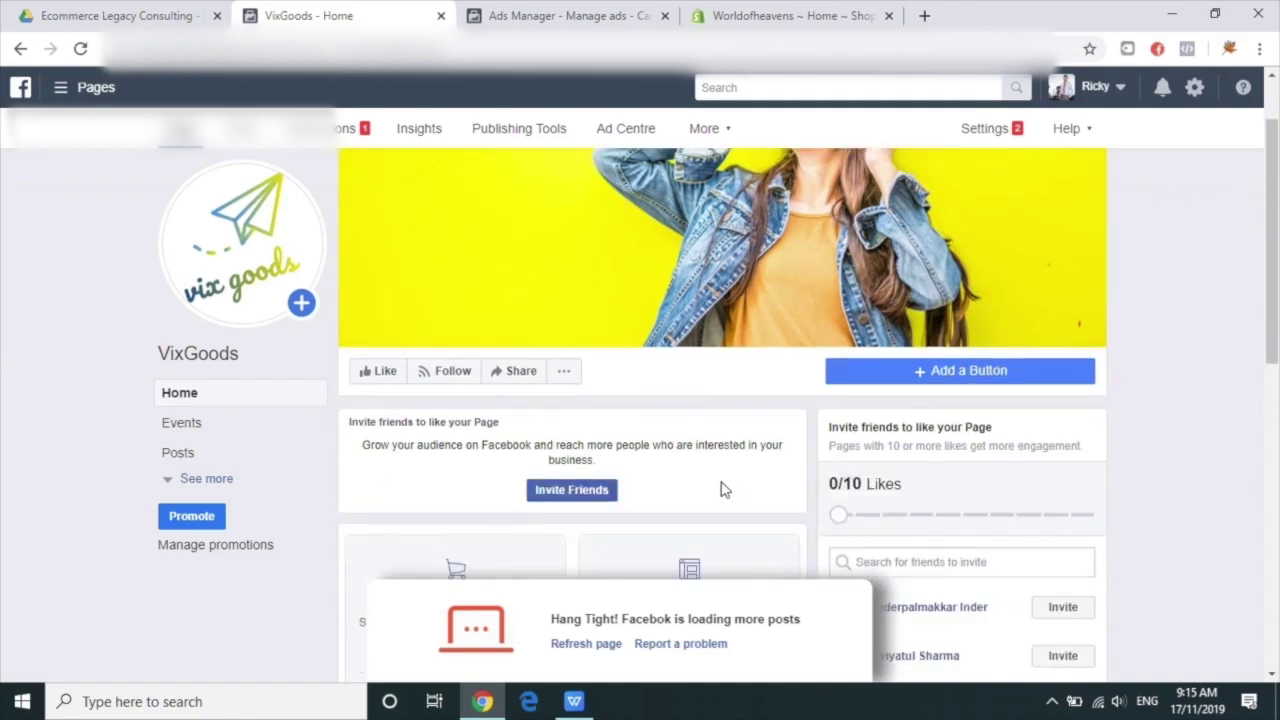
pyautogui.scroll(-3, 724, 489)
pyautogui.scroll(-2, 723, 490)
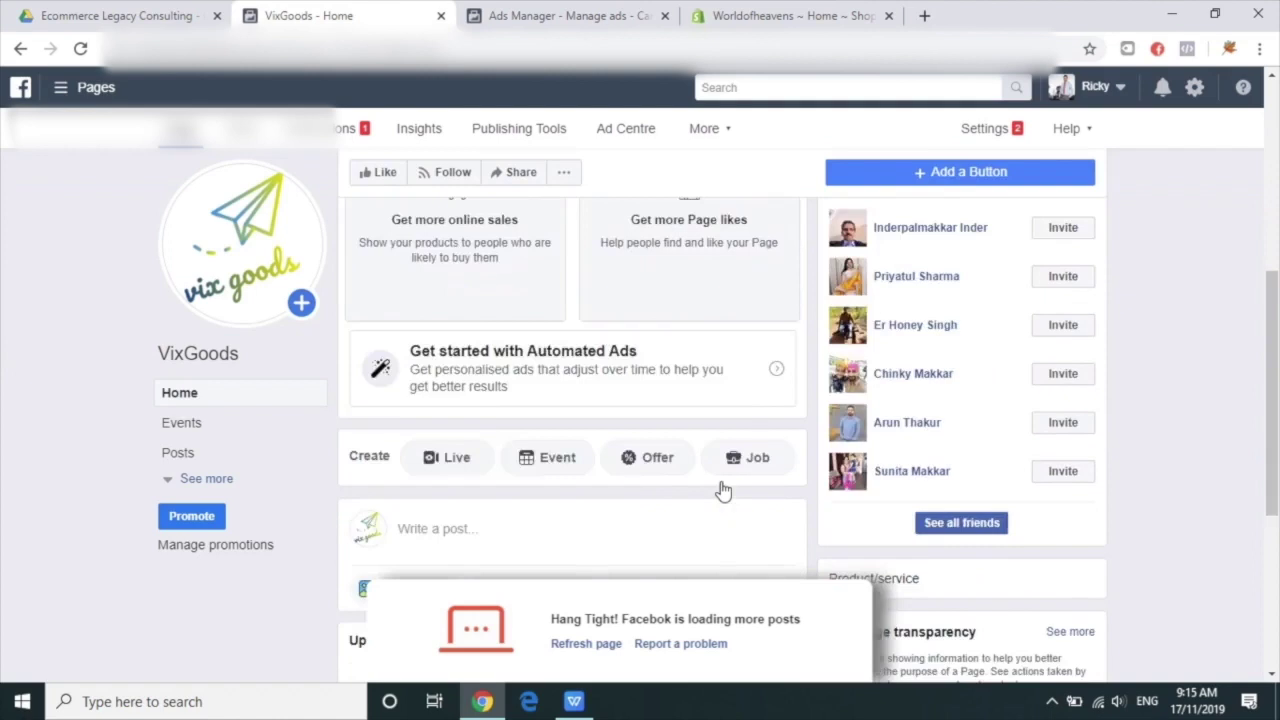
pyautogui.scroll(-2, 594, 486)
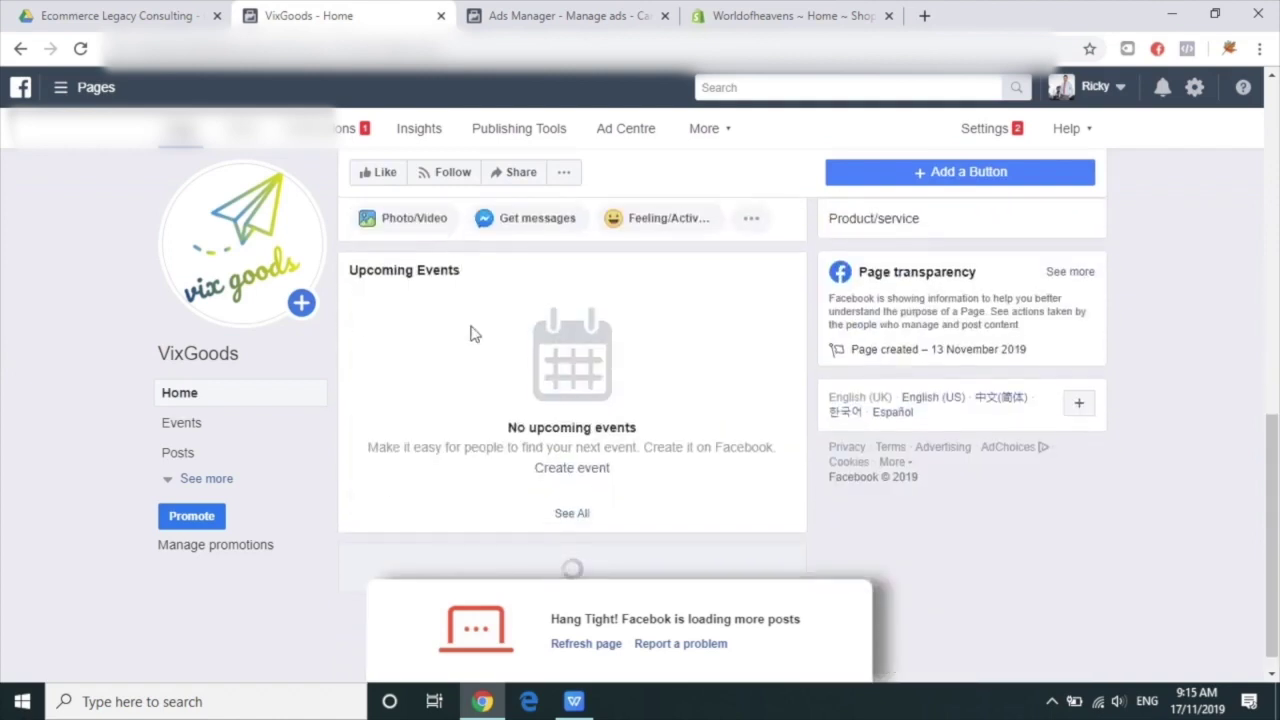
pyautogui.scroll(2, 471, 334)
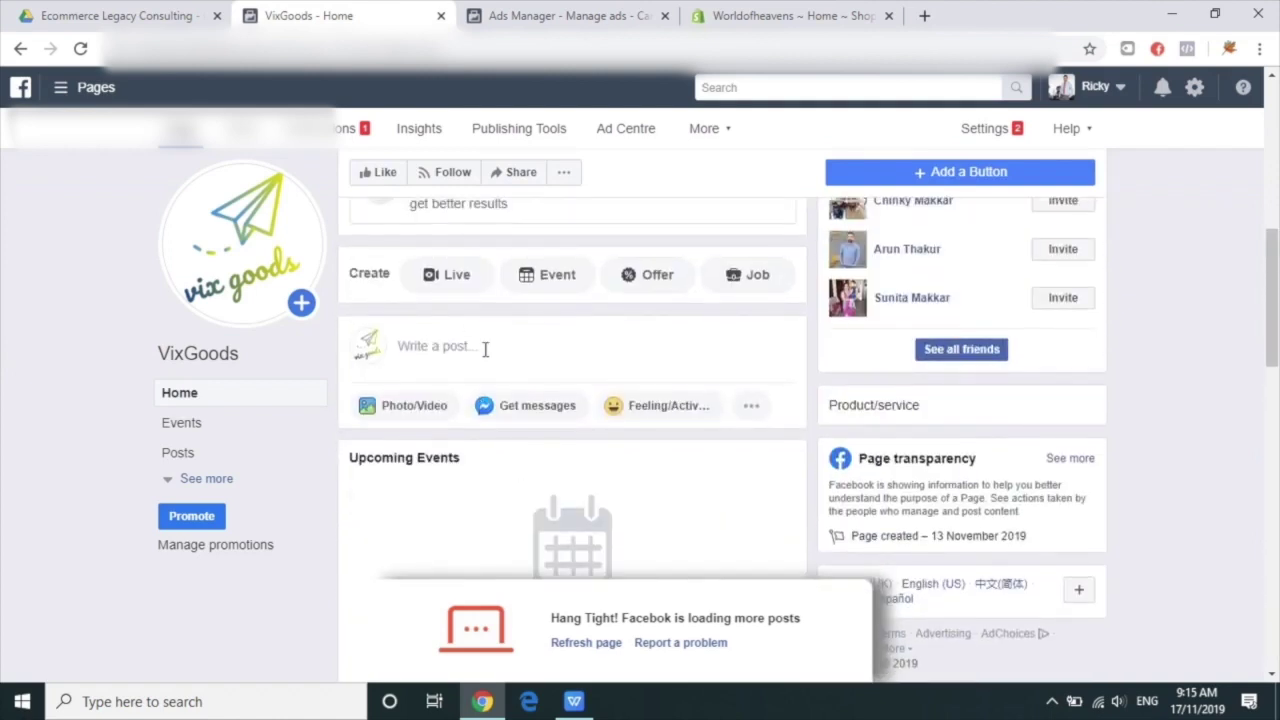